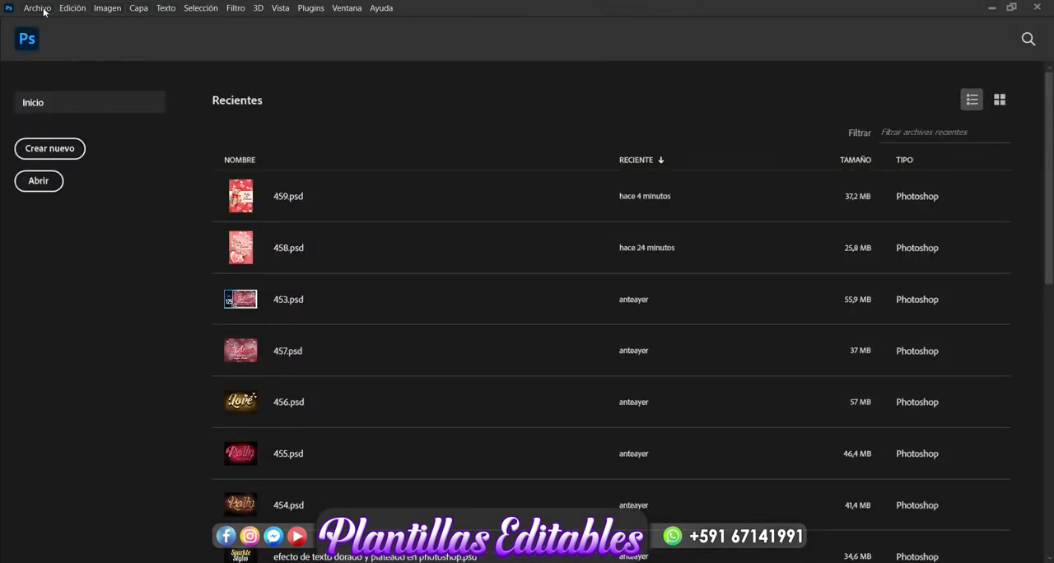
- Create a new 13 x 18.3 cm portrait document at 300 ppi in RGB colour with a white background
{"action": "left_click", "coordinate": [37, 8]}
{"action": "left_click", "coordinate": [63, 25]}
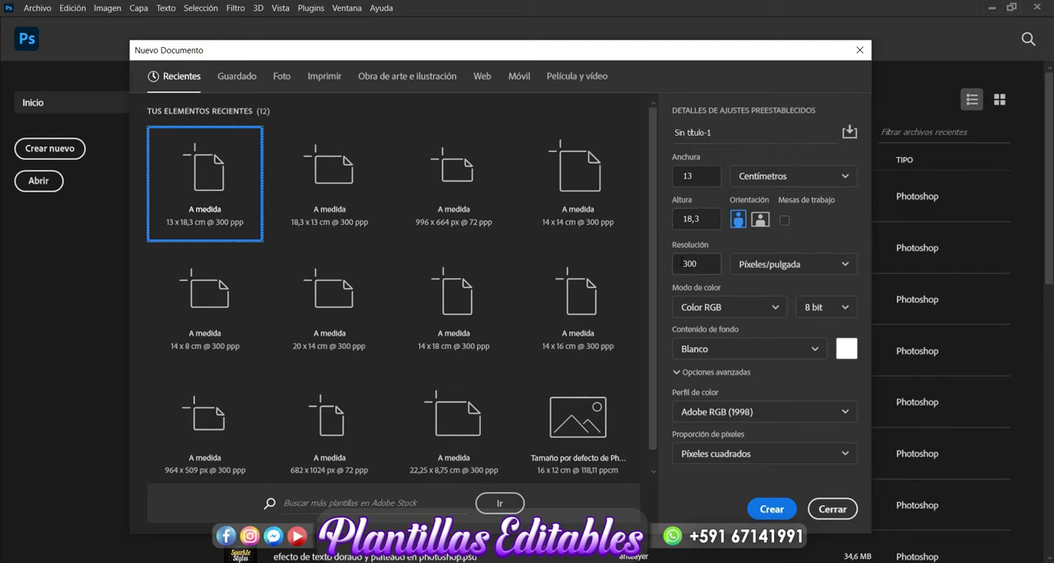
{"action": "left_click", "coordinate": [772, 509]}
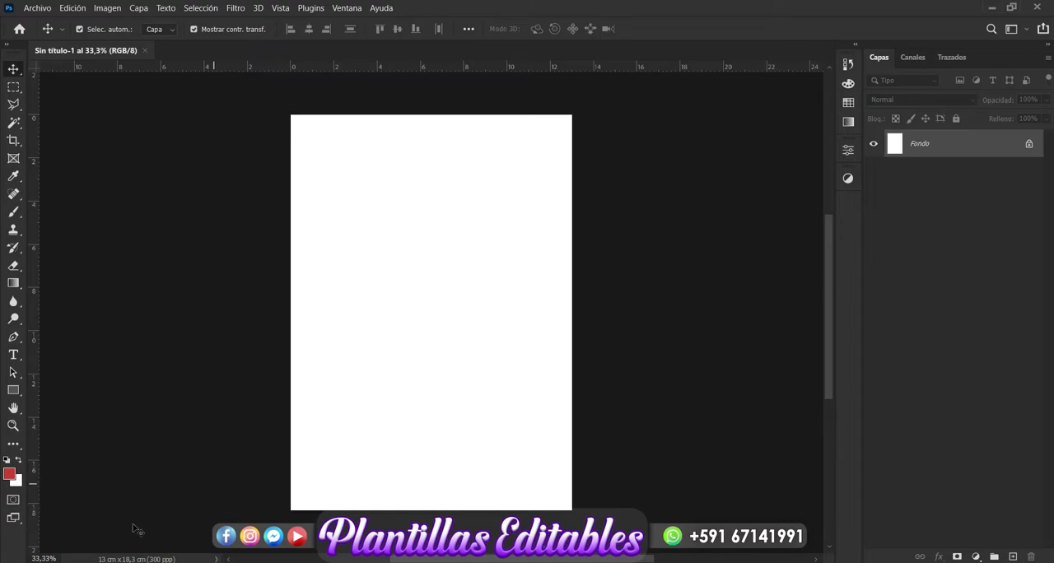
- Place the balloons-and-cake image 2 (8) from the Nueva carpeta (4) folder into the document
{"action": "mouse_move", "coordinate": [132, 562]}
{"action": "left_click", "coordinate": [217, 519]}
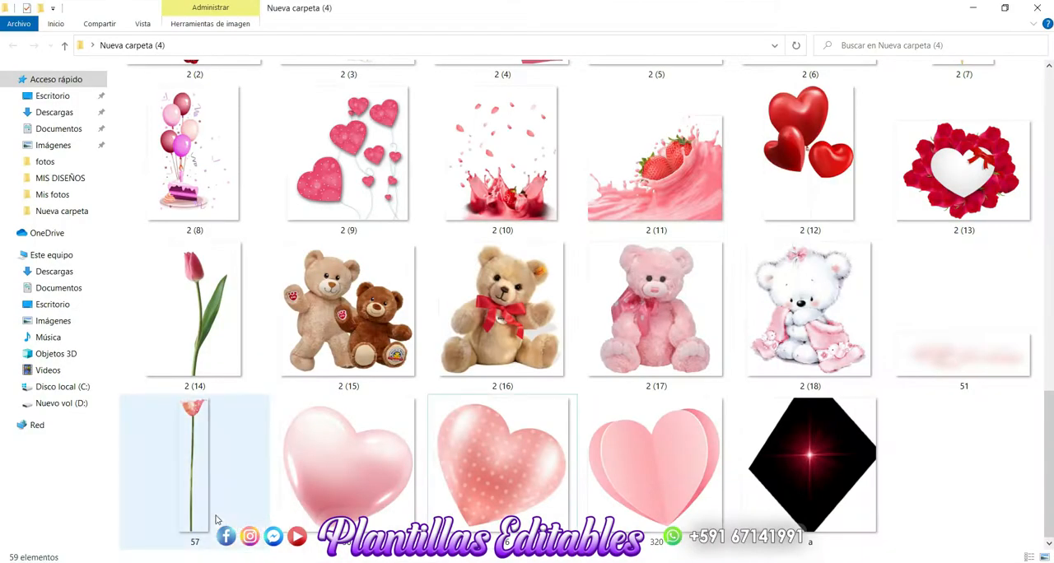
{"action": "left_click", "coordinate": [519, 333]}
{"action": "left_click", "coordinate": [171, 168]}
{"action": "left_click_drag", "start_coordinate": [171, 168], "coordinate": [362, 410]}
{"action": "key", "text": "Return"}
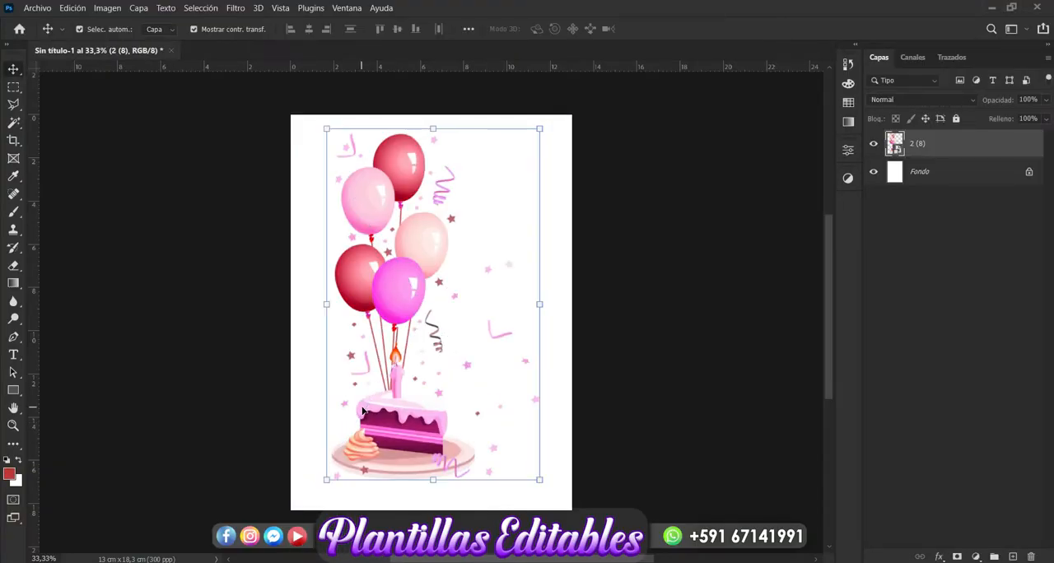
- Scale the balloons-and-cake image down slightly and position it in the lower-left corner of the page
{"action": "left_click_drag", "start_coordinate": [407, 289], "coordinate": [360, 285]}
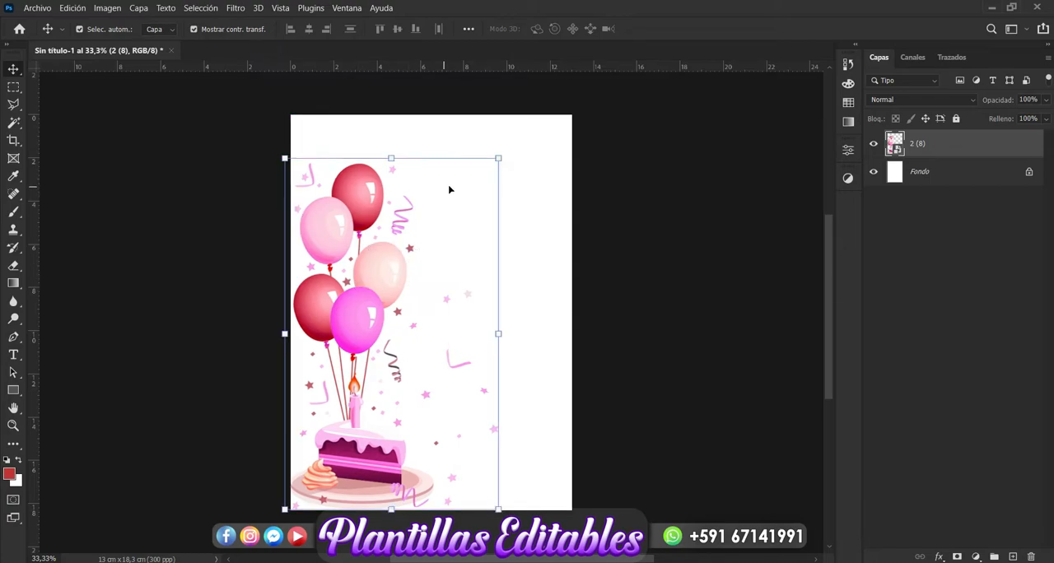
{"action": "mouse_move", "coordinate": [498, 158]}
{"action": "left_mouse_down"}
{"action": "mouse_move", "coordinate": [512, 156]}
{"action": "mouse_move", "coordinate": [494, 174]}
{"action": "left_mouse_up"}
{"action": "left_click_drag", "start_coordinate": [404, 338], "coordinate": [415, 336]}
{"action": "key", "text": "Return"}
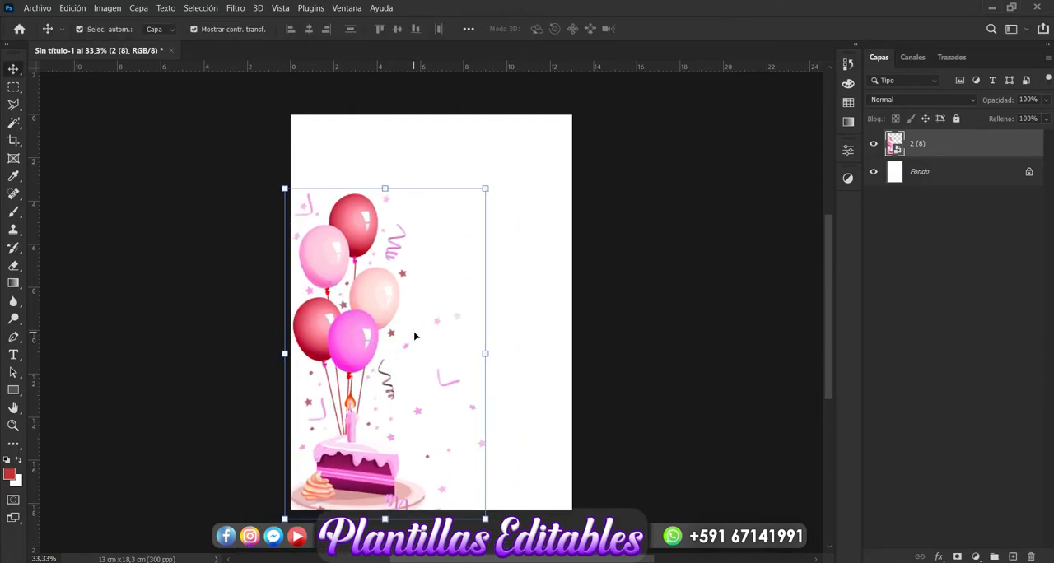
- Add a layer directly above the background and set the brush colour to pink #eb8d9f, sampled from the upper red balloon
{"action": "left_click", "coordinate": [961, 175]}
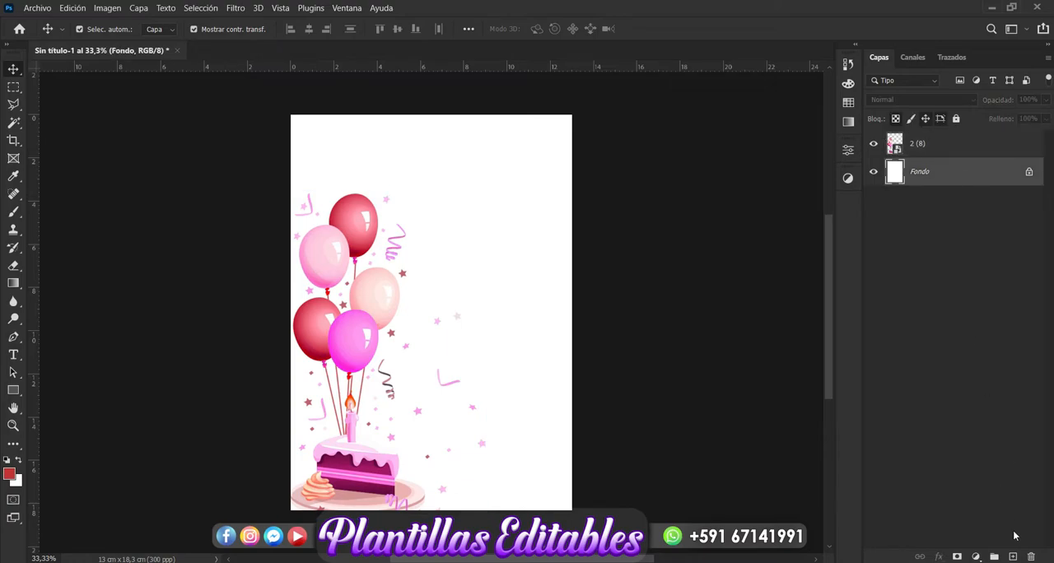
{"action": "left_click", "coordinate": [1013, 557]}
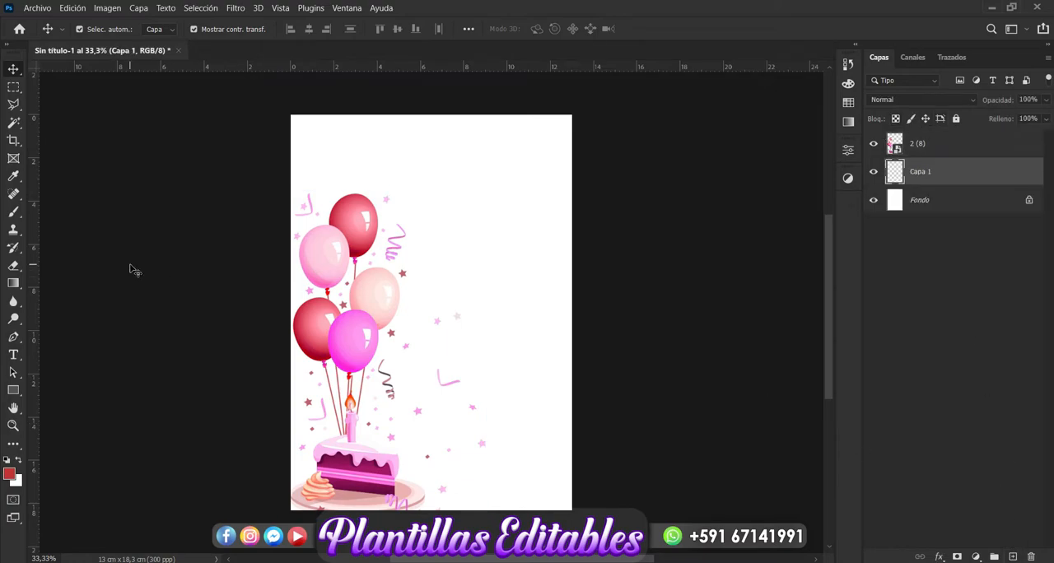
{"action": "left_click", "coordinate": [14, 214]}
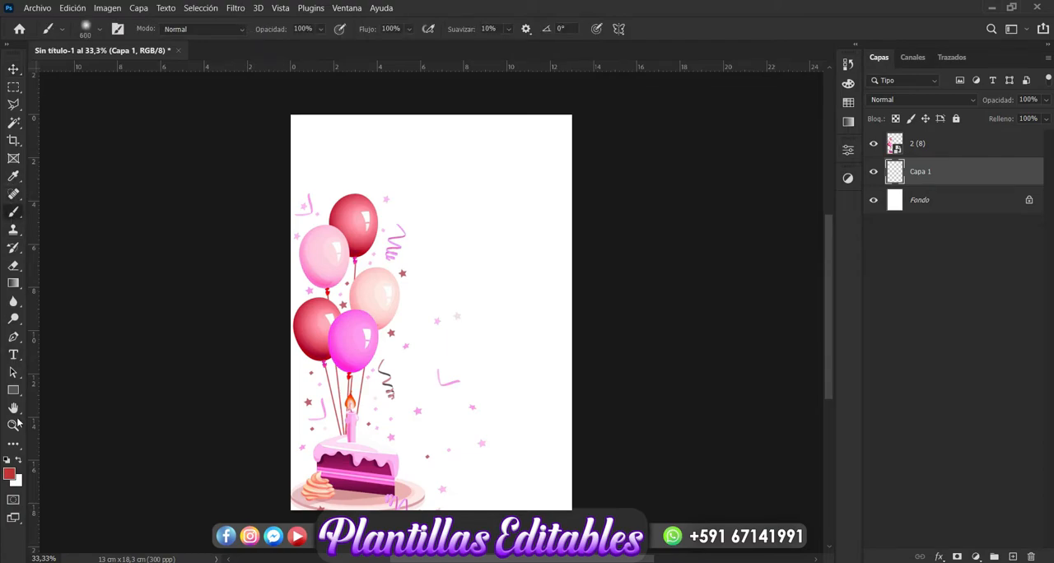
{"action": "left_click", "coordinate": [9, 475]}
{"action": "left_click", "coordinate": [344, 239]}
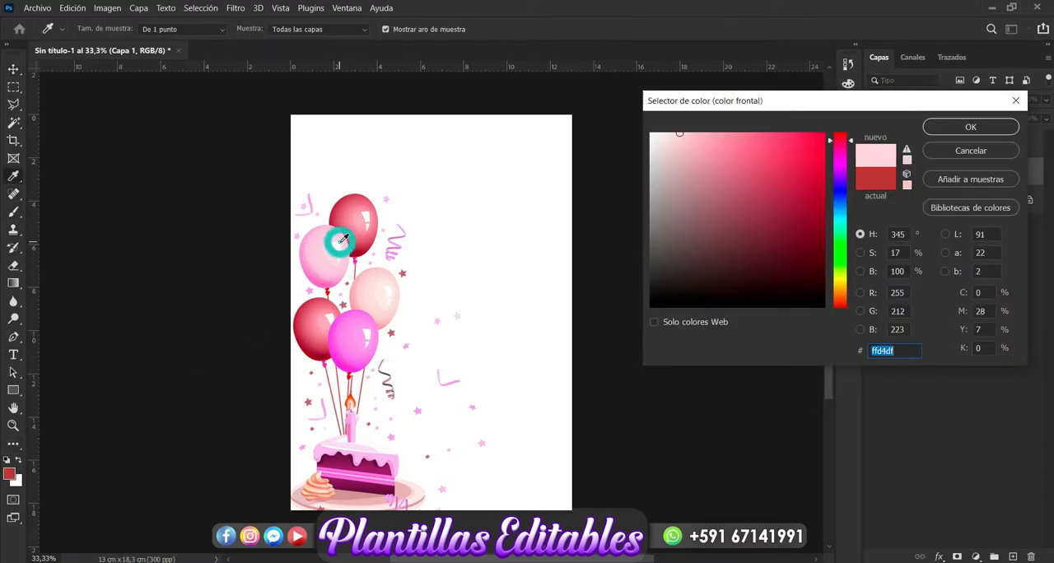
{"action": "left_click", "coordinate": [363, 201]}
{"action": "left_click", "coordinate": [364, 202]}
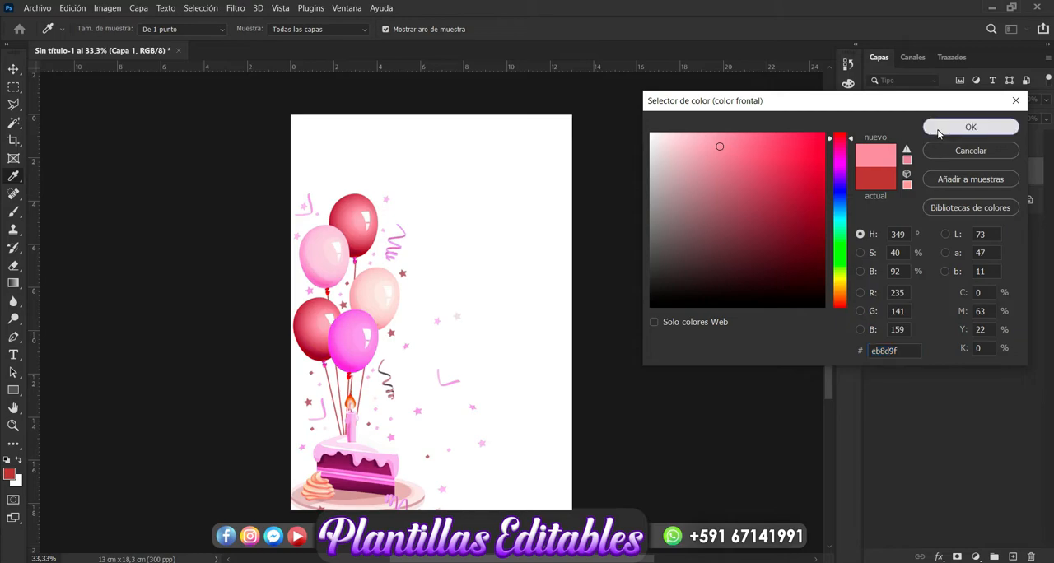
{"action": "left_click", "coordinate": [972, 127]}
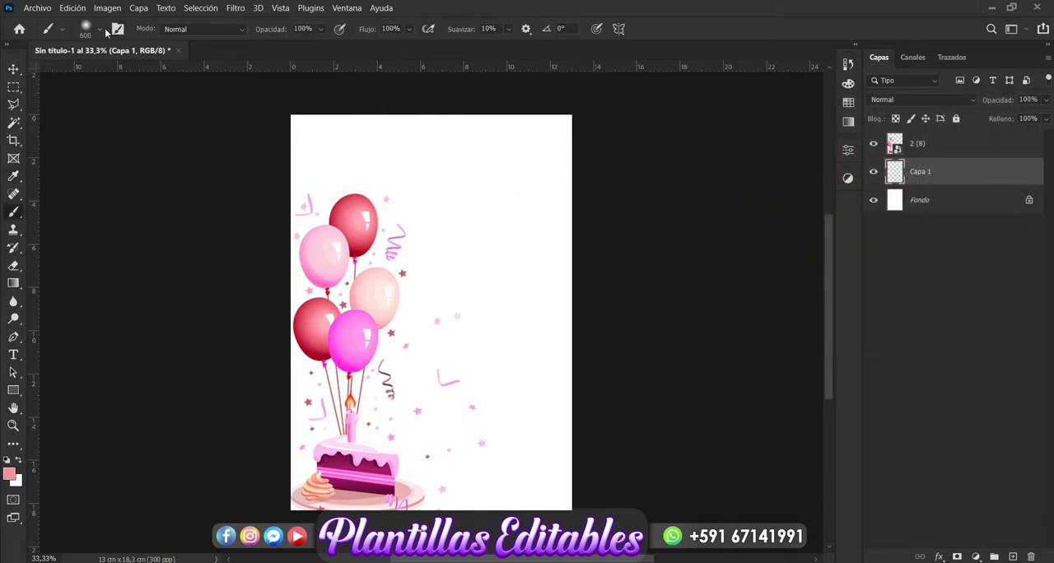
- Set the soft round brush to 1500 px and paint the whole page pink on the new layer
{"action": "left_click", "coordinate": [97, 29]}
{"action": "left_click", "coordinate": [142, 55]}
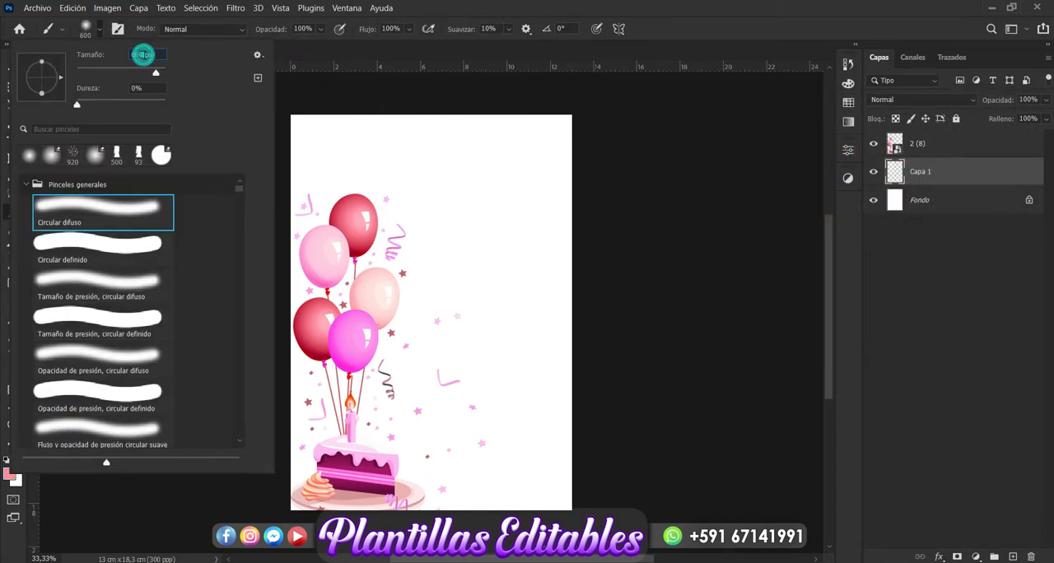
{"action": "type", "text": "1500"}
{"action": "key", "text": "Return"}
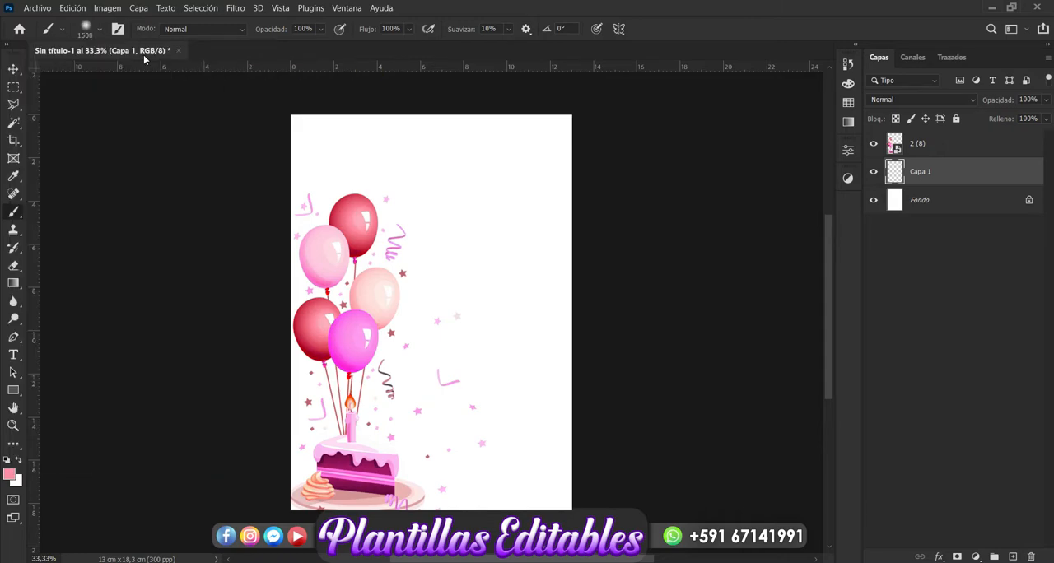
{"action": "mouse_move", "coordinate": [476, 264]}
{"action": "left_mouse_down"}
{"action": "mouse_move", "coordinate": [545, 203]}
{"action": "mouse_move", "coordinate": [343, 139]}
{"action": "mouse_move", "coordinate": [430, 153]}
{"action": "mouse_move", "coordinate": [405, 498]}
{"action": "mouse_move", "coordinate": [510, 408]}
{"action": "mouse_move", "coordinate": [545, 491]}
{"action": "mouse_move", "coordinate": [521, 441]}
{"action": "left_mouse_up"}
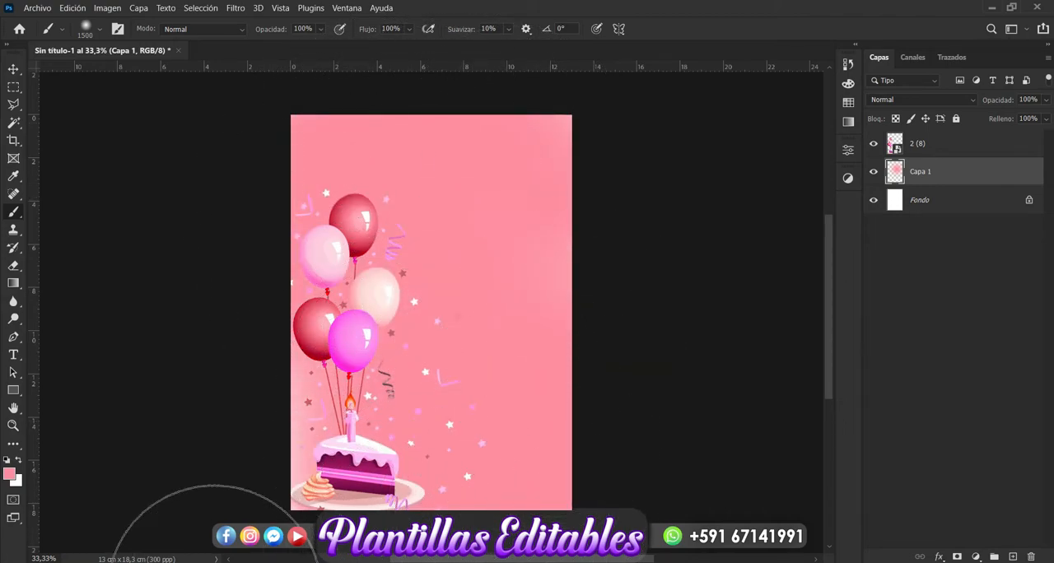
{"action": "mouse_move", "coordinate": [450, 328]}
{"action": "left_mouse_down"}
{"action": "mouse_move", "coordinate": [454, 209]}
{"action": "mouse_move", "coordinate": [504, 183]}
{"action": "mouse_move", "coordinate": [509, 192]}
{"action": "left_mouse_up"}
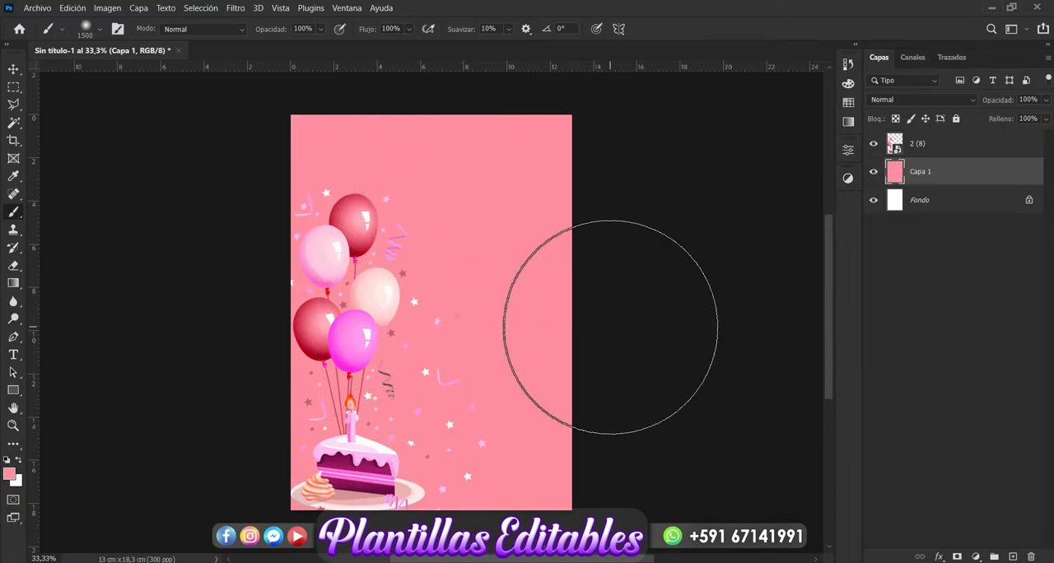
- Add a layer above the pink fill and set the brush colour to the lighter pink #f098b2
{"action": "left_click", "coordinate": [1014, 558]}
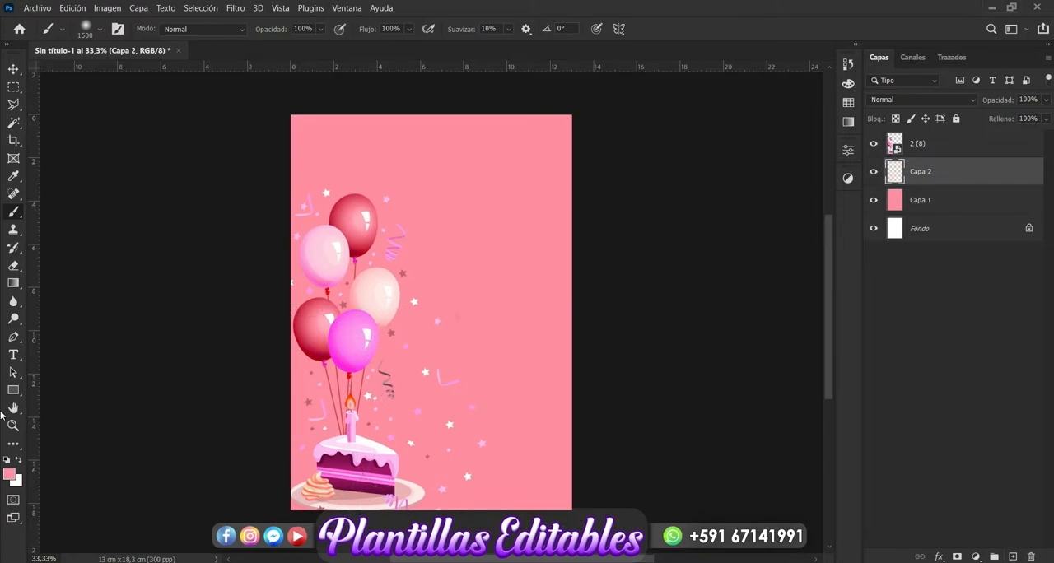
{"action": "left_click", "coordinate": [9, 474]}
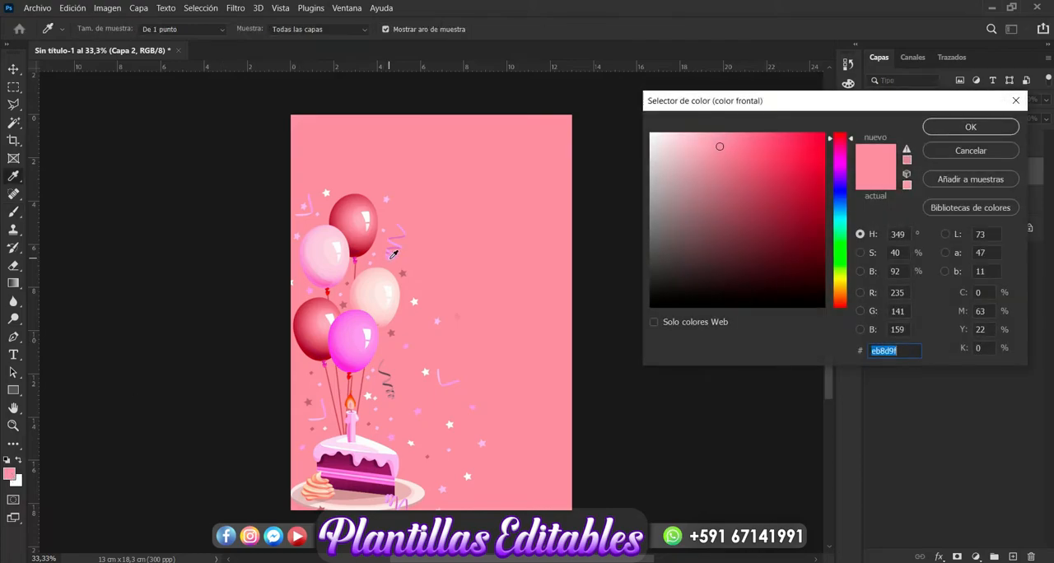
{"action": "left_click", "coordinate": [340, 231]}
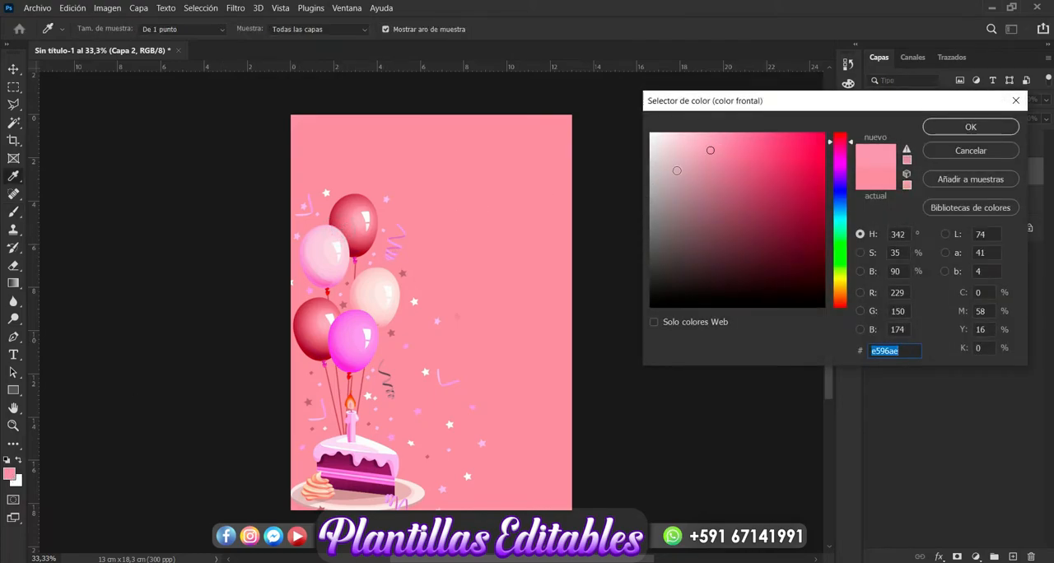
{"action": "left_click", "coordinate": [714, 154]}
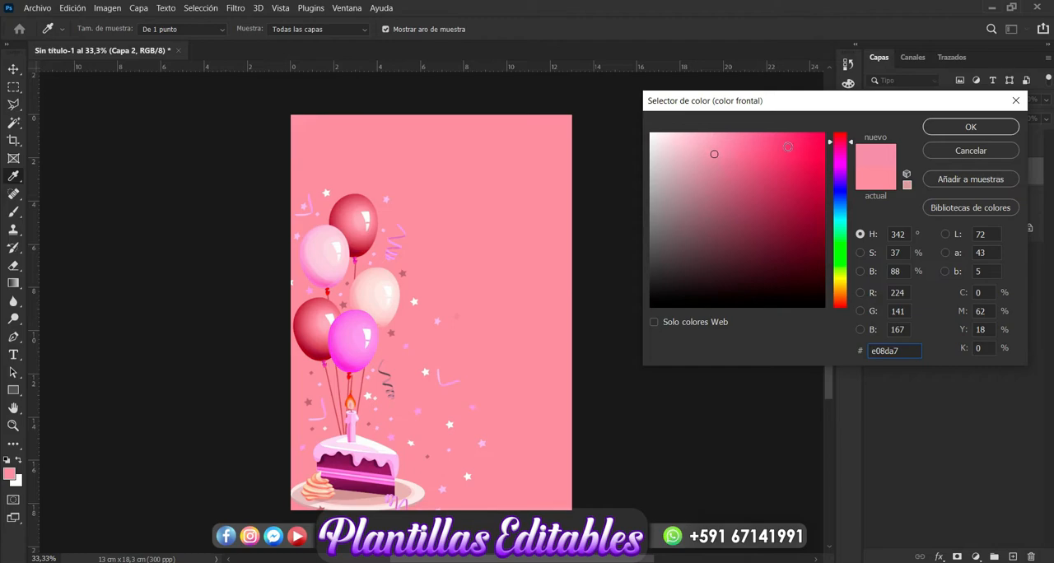
{"action": "left_click", "coordinate": [715, 143]}
{"action": "left_click", "coordinate": [972, 127]}
{"action": "key", "text": "b"}
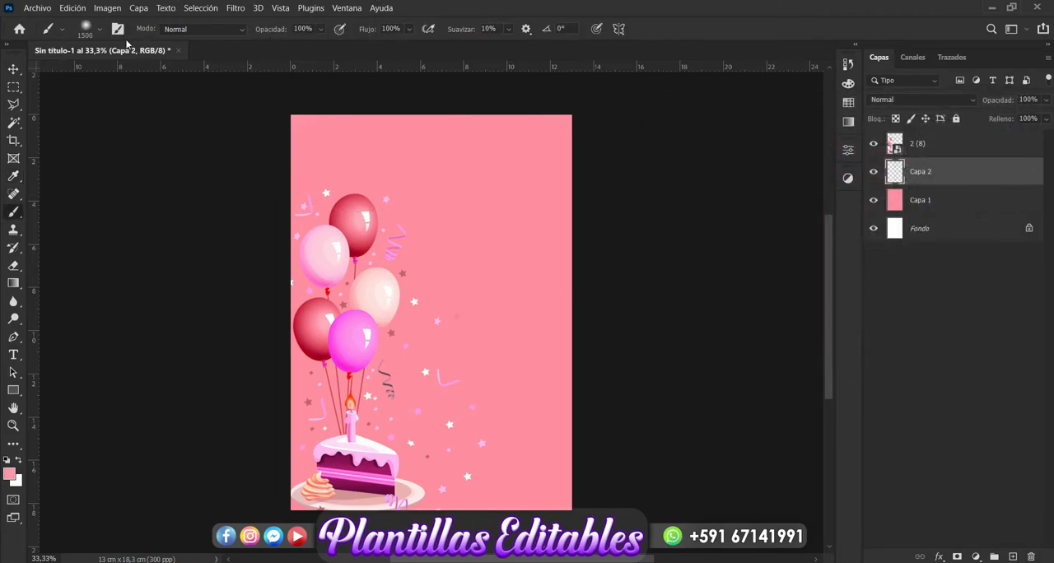
- Set the brush size to 800 px and paint soft lighter pink patches across the page on the new layer
{"action": "left_click", "coordinate": [99, 29]}
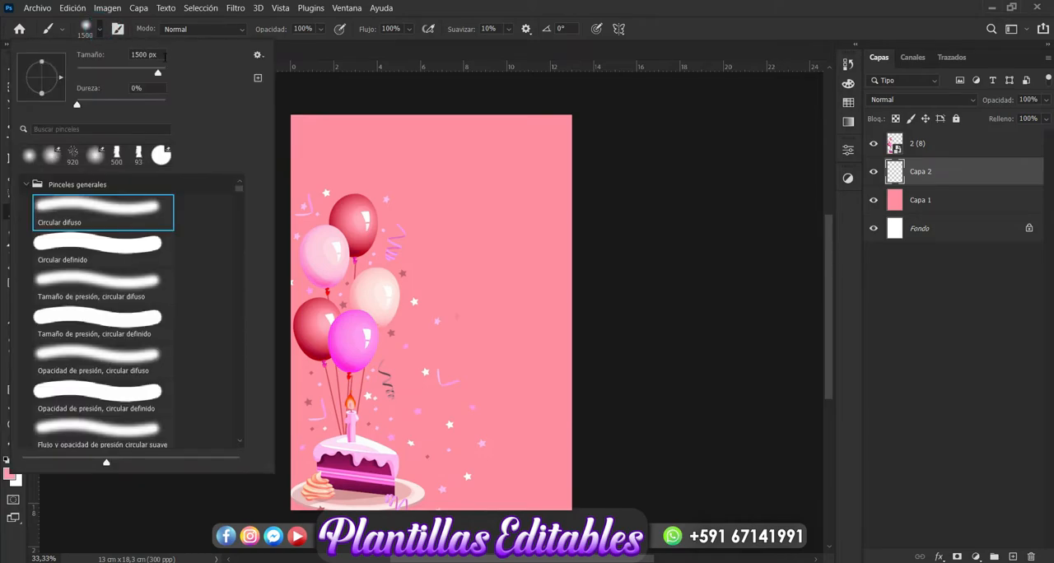
{"action": "left_click", "coordinate": [147, 55]}
{"action": "type", "text": "800"}
{"action": "key", "text": "Return"}
{"action": "mouse_move", "coordinate": [450, 229]}
{"action": "left_mouse_down"}
{"action": "mouse_move", "coordinate": [382, 145]}
{"action": "mouse_move", "coordinate": [431, 353]}
{"action": "mouse_move", "coordinate": [549, 268]}
{"action": "mouse_move", "coordinate": [518, 182]}
{"action": "mouse_move", "coordinate": [516, 400]}
{"action": "mouse_move", "coordinate": [435, 405]}
{"action": "mouse_move", "coordinate": [358, 295]}
{"action": "left_mouse_up"}
{"action": "left_click", "coordinate": [358, 295]}
{"action": "left_click", "coordinate": [508, 270]}
{"action": "left_click", "coordinate": [448, 428]}
{"action": "left_click", "coordinate": [470, 349]}
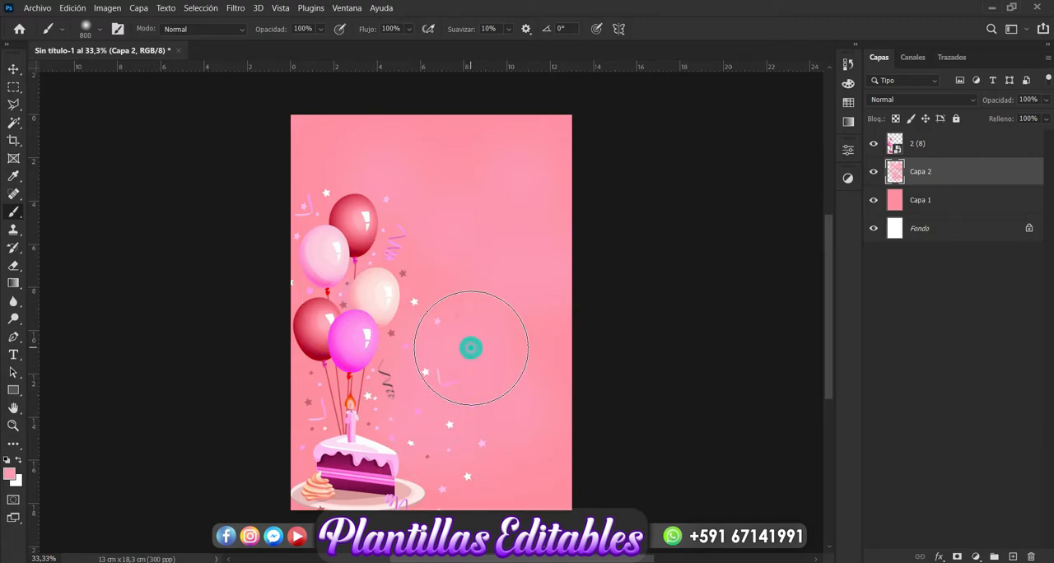
- Add another layer above the patches and set the brush colour to pale pink #fccddb
{"action": "left_click", "coordinate": [1014, 558]}
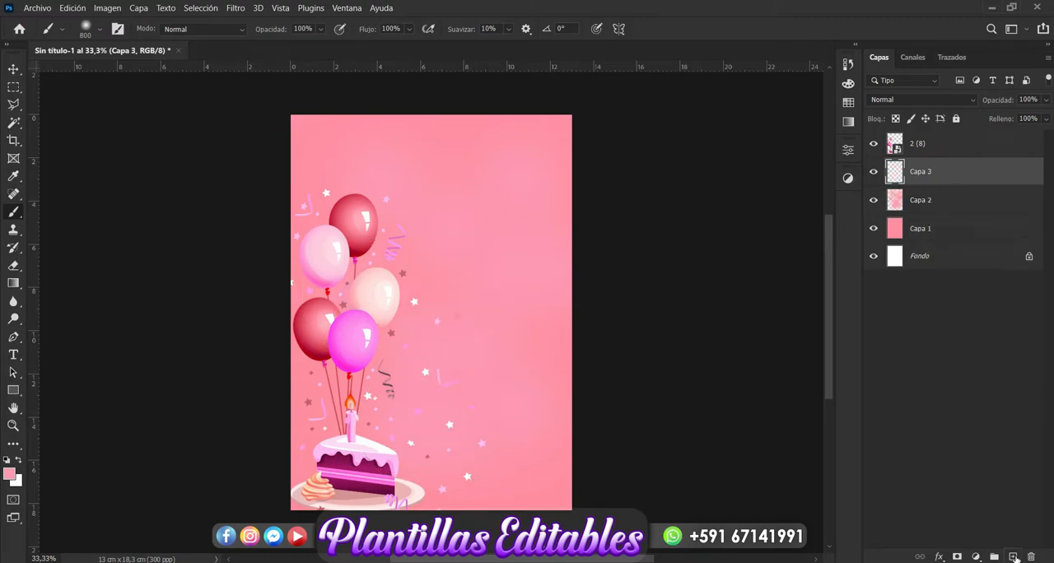
{"action": "left_click", "coordinate": [10, 475]}
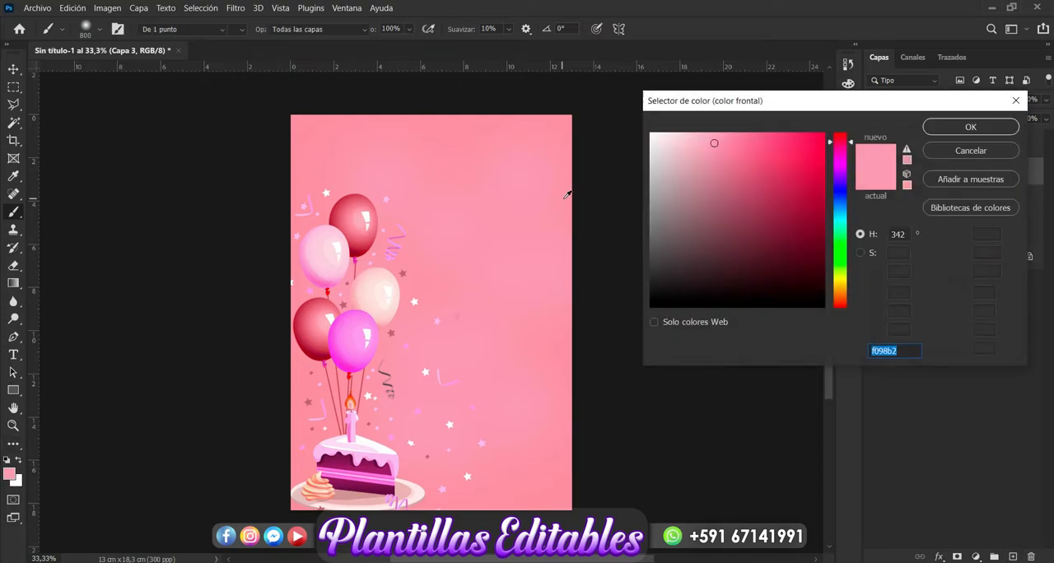
{"action": "left_click_drag", "start_coordinate": [714, 142], "coordinate": [680, 134]}
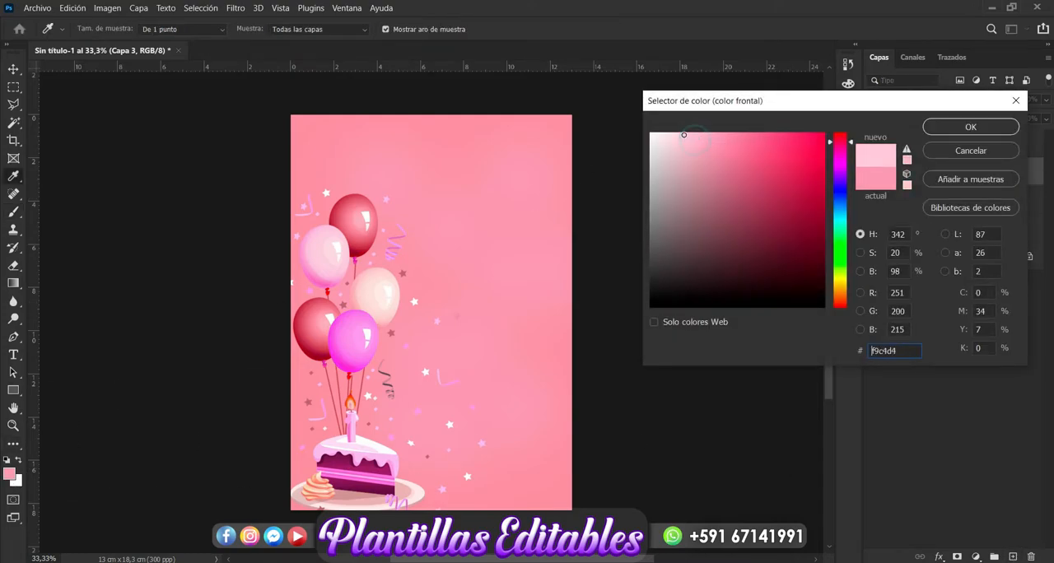
{"action": "left_click", "coordinate": [971, 127]}
- Dab soft pale pink light spots over the page and behind the balloons and cake on the new layer
{"action": "left_click", "coordinate": [497, 171]}
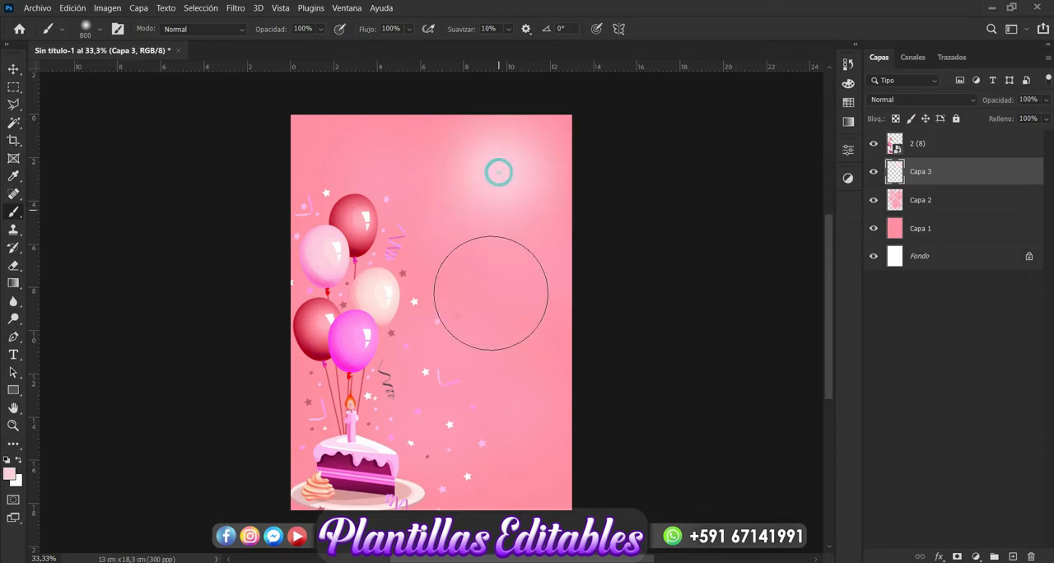
{"action": "left_click", "coordinate": [490, 305]}
{"action": "left_click", "coordinate": [397, 227]}
{"action": "left_click", "coordinate": [381, 411]}
{"action": "left_click", "coordinate": [492, 435]}
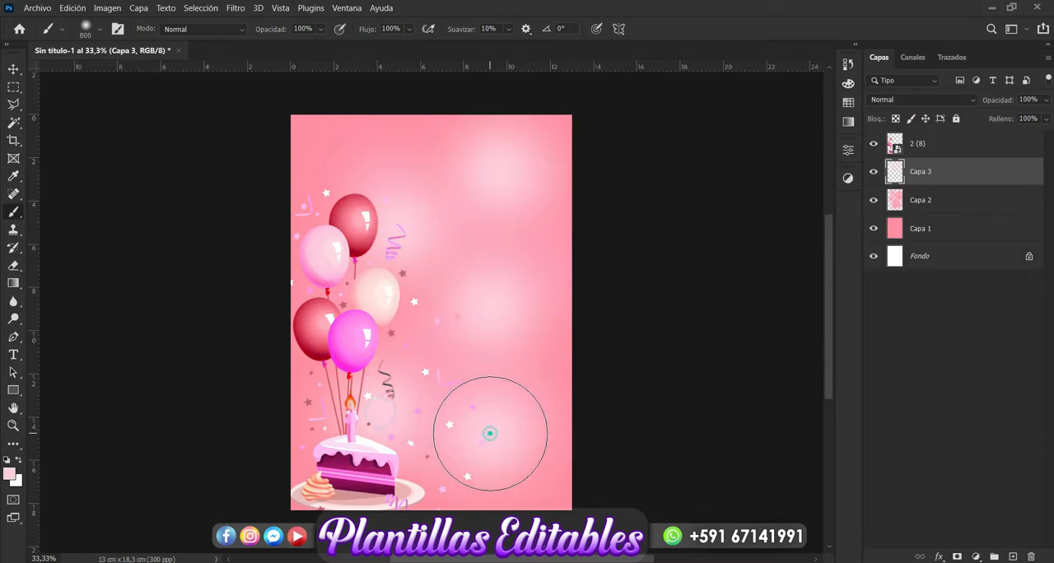
{"action": "left_click", "coordinate": [524, 336]}
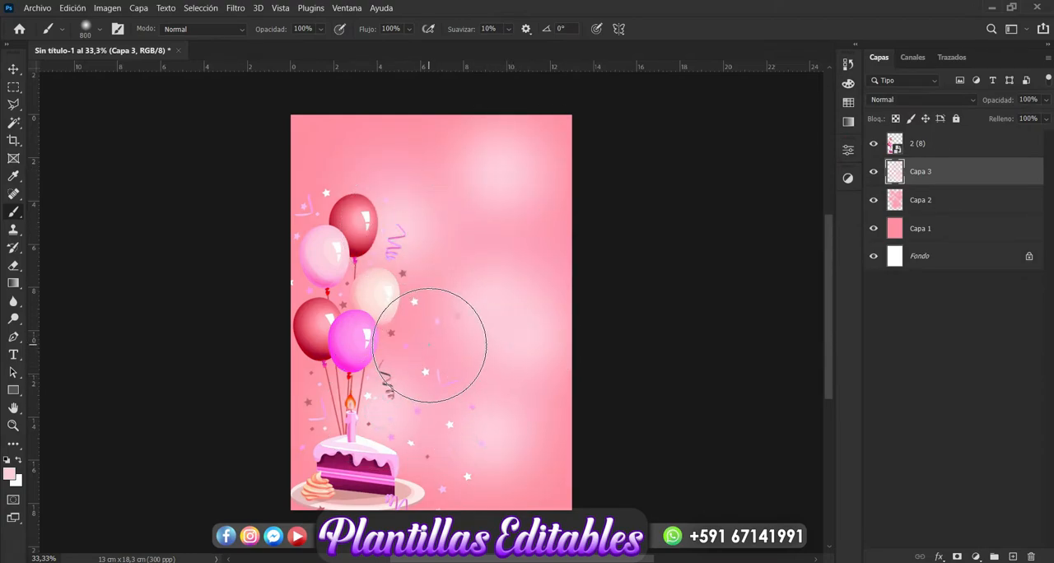
{"action": "left_click", "coordinate": [333, 186]}
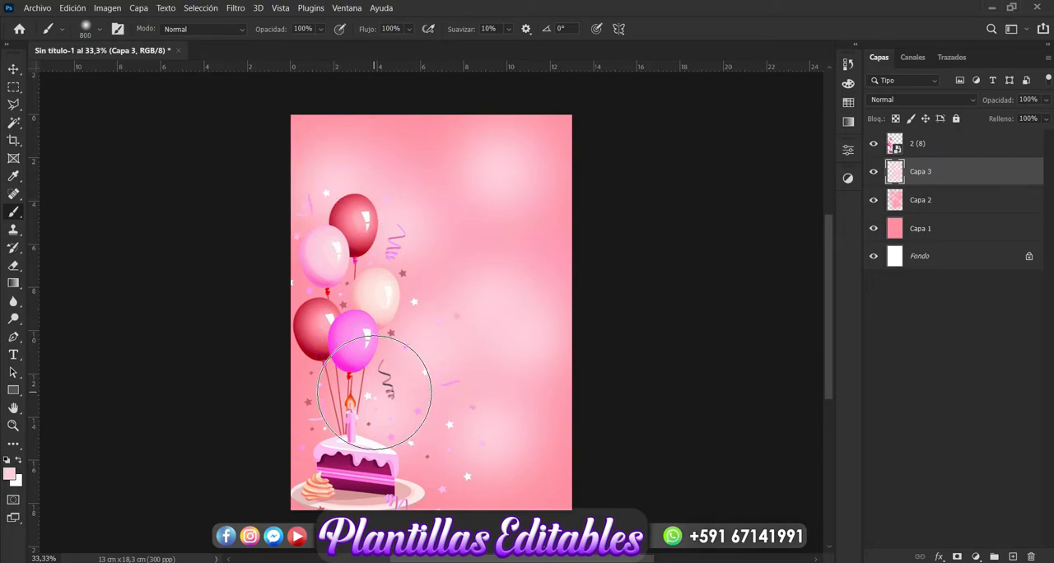
{"action": "left_click", "coordinate": [420, 413]}
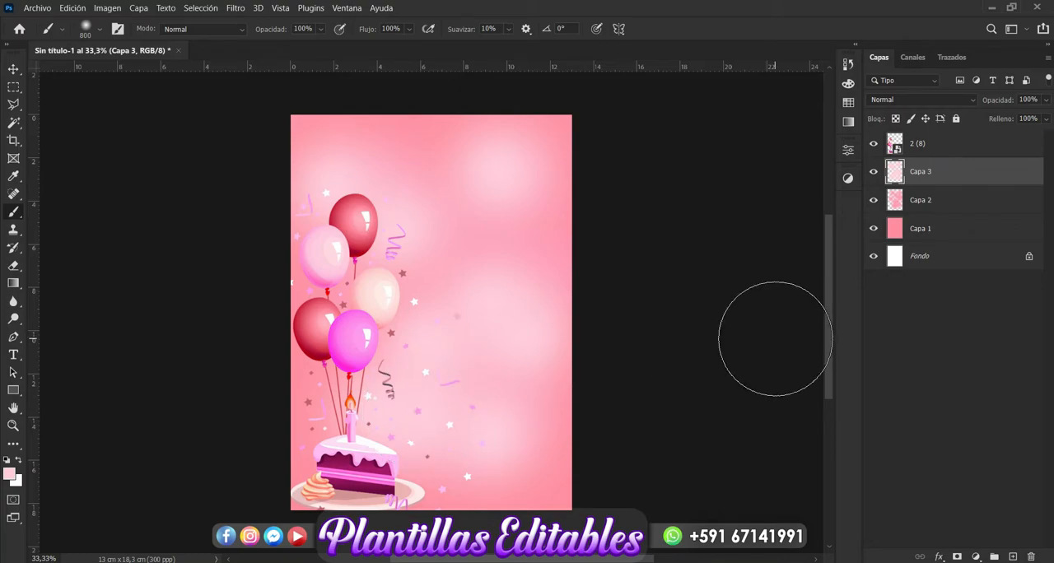
- Add a layer above the light spots and choose a darker, more saturated pink as the brush colour
{"action": "left_click", "coordinate": [1013, 557]}
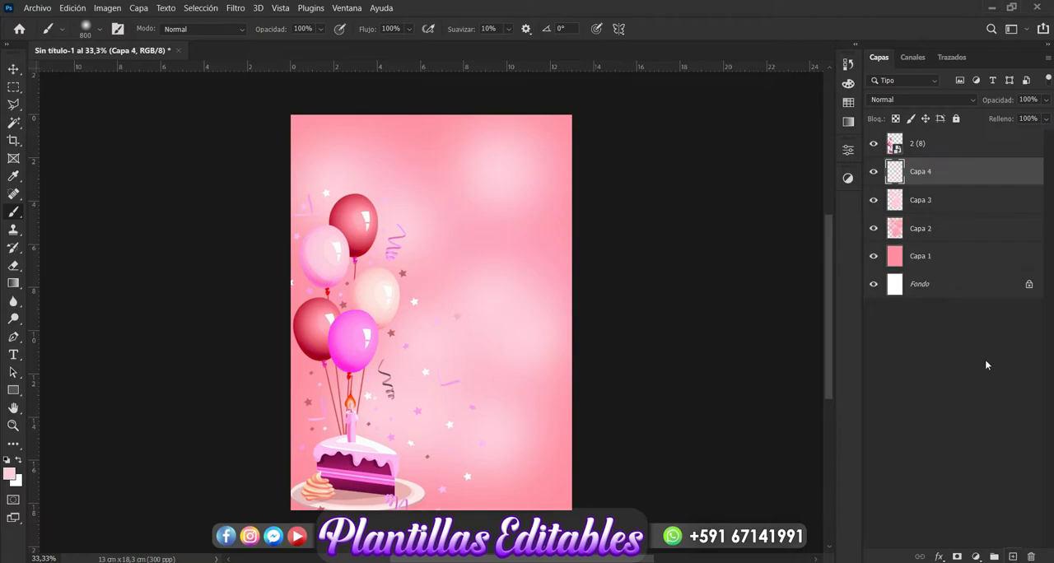
{"action": "left_click", "coordinate": [15, 476]}
{"action": "left_click", "coordinate": [318, 298]}
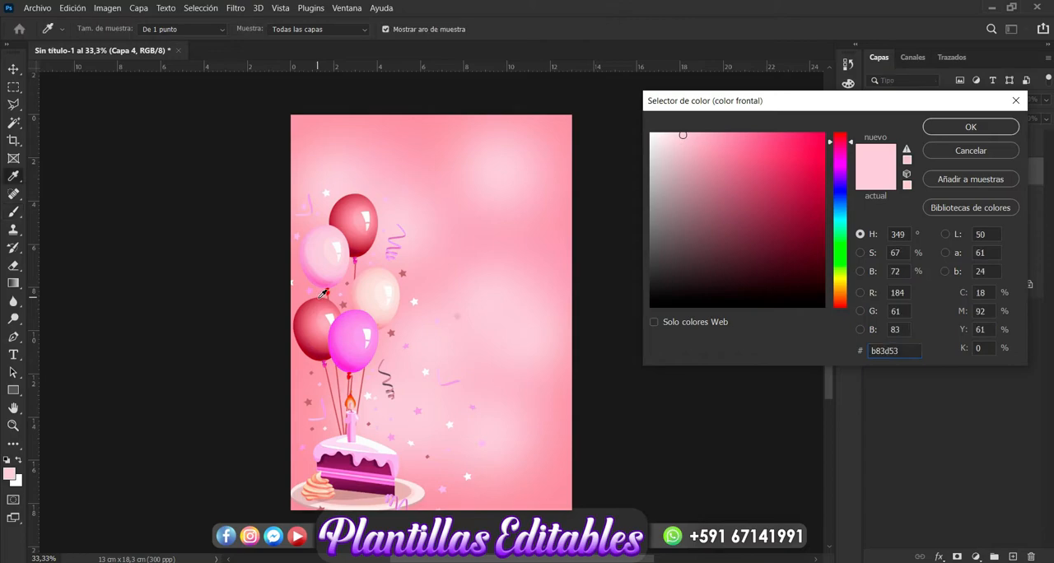
{"action": "left_click", "coordinate": [407, 116]}
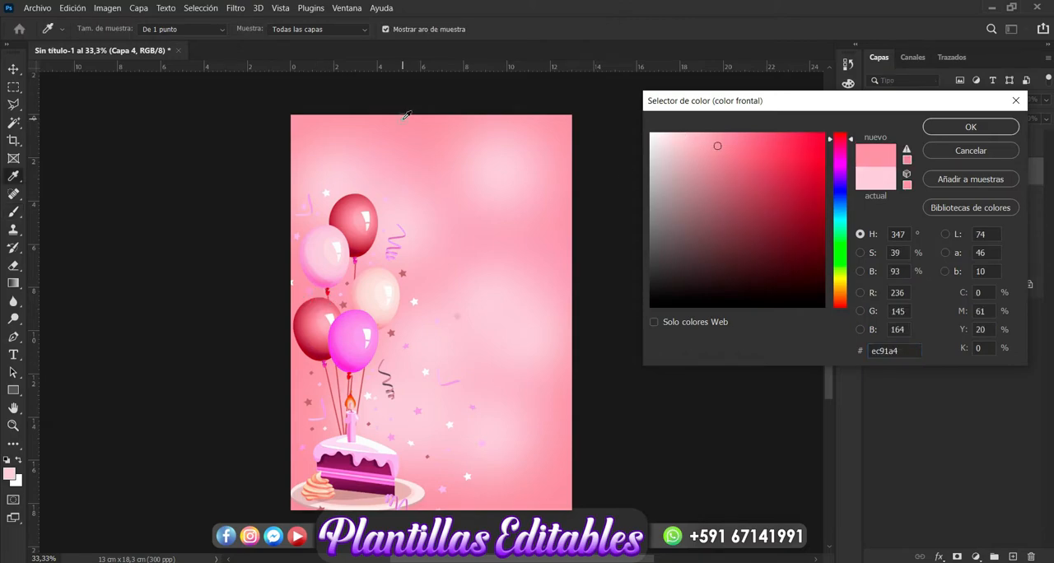
{"action": "left_click", "coordinate": [728, 167]}
{"action": "left_click", "coordinate": [737, 176]}
{"action": "key", "text": "Return"}
{"action": "key", "text": "b"}
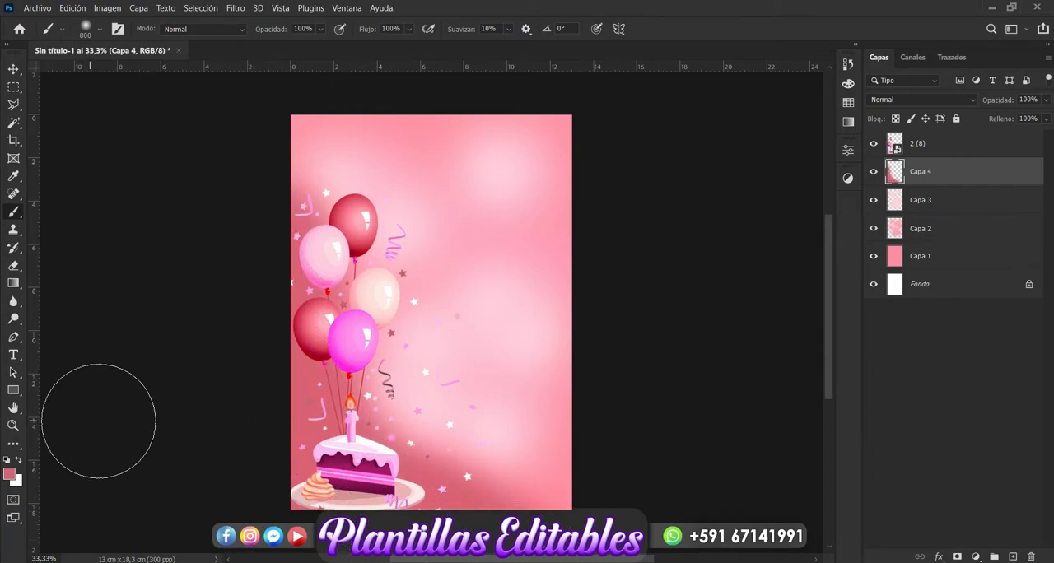
- Group the painted layers Capa 1 to Capa 4 and name the group Fondo
{"action": "left_click", "coordinate": [12, 70]}
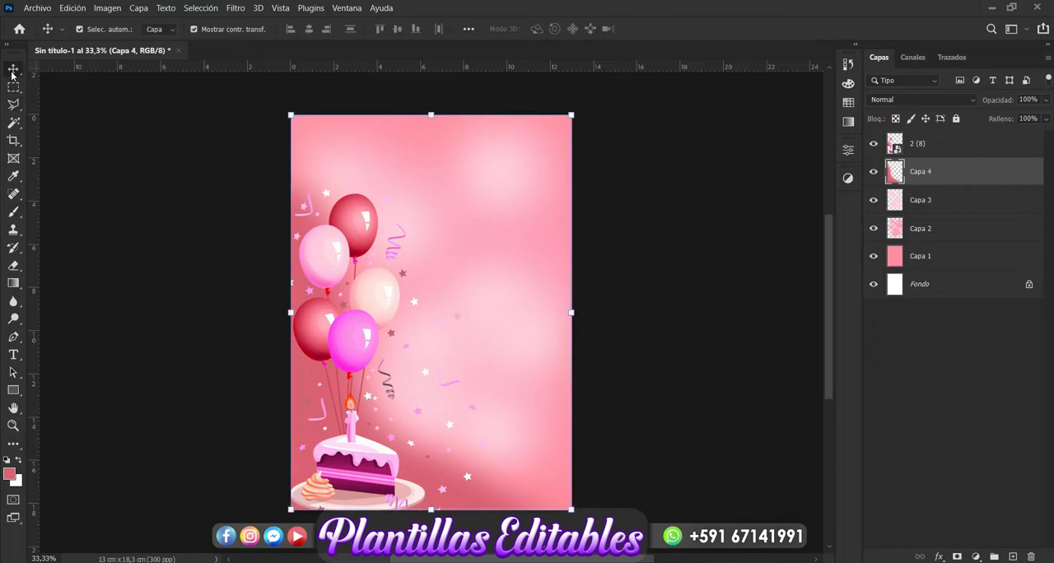
{"action": "left_click", "coordinate": [688, 359]}
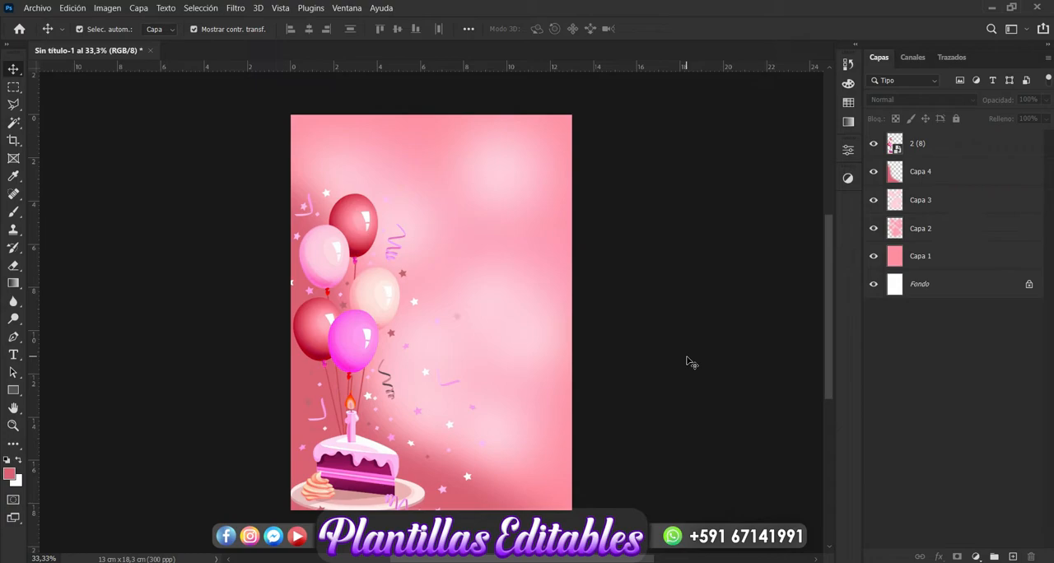
{"action": "left_click", "coordinate": [946, 183]}
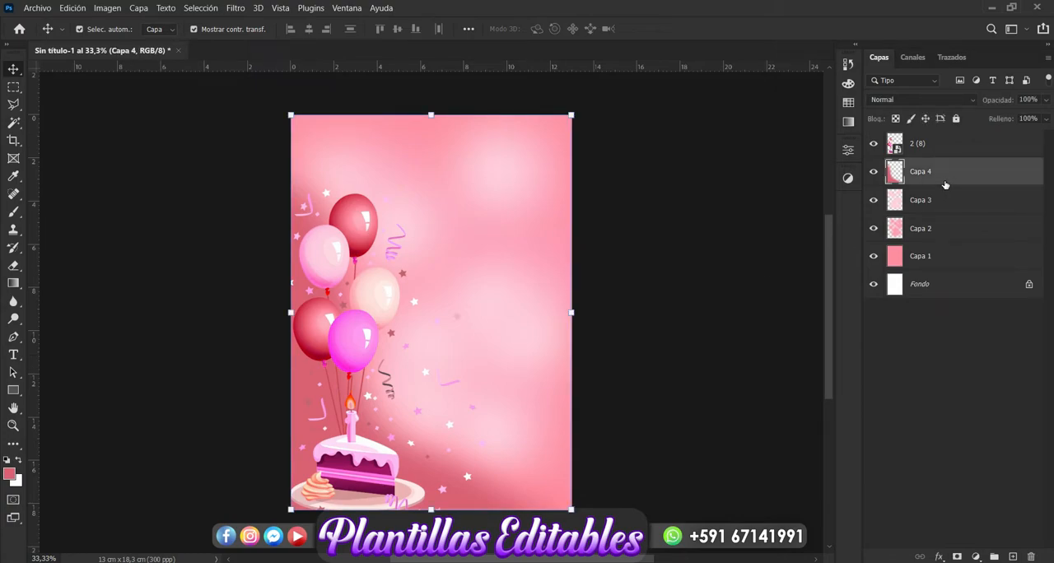
{"action": "left_click", "coordinate": [924, 257], "text": "shift"}
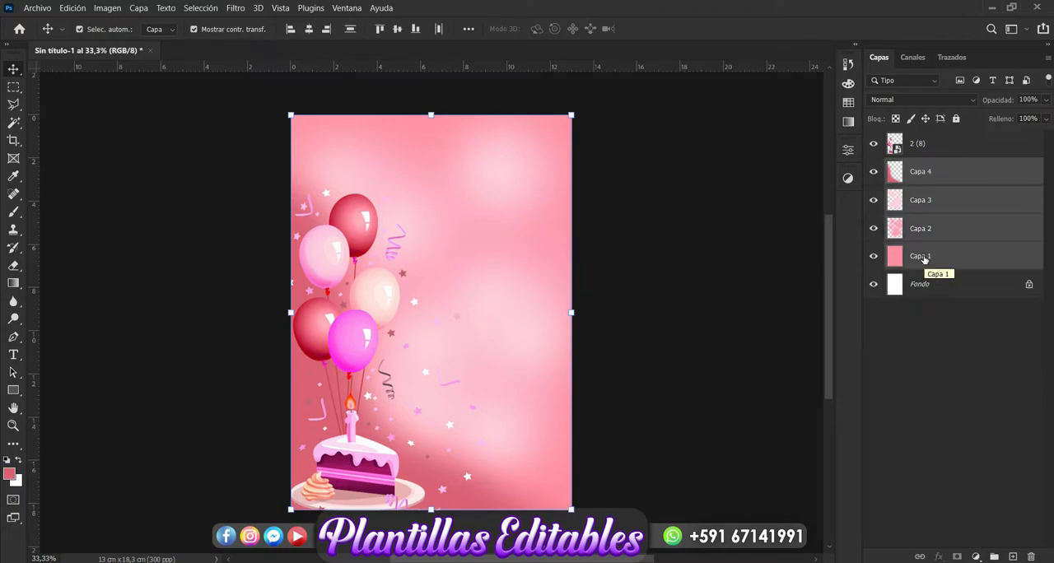
{"action": "key", "text": "ctrl+g"}
{"action": "double_click", "coordinate": [925, 167]}
{"action": "key", "text": "BackSpace"}
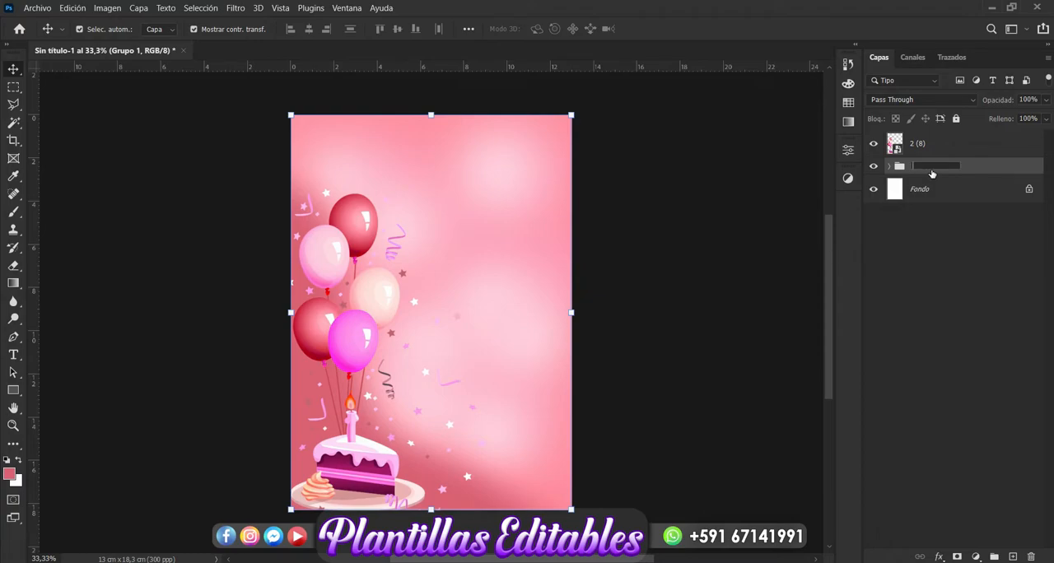
{"action": "key", "text": "Return"}
{"action": "left_click", "coordinate": [933, 225]}
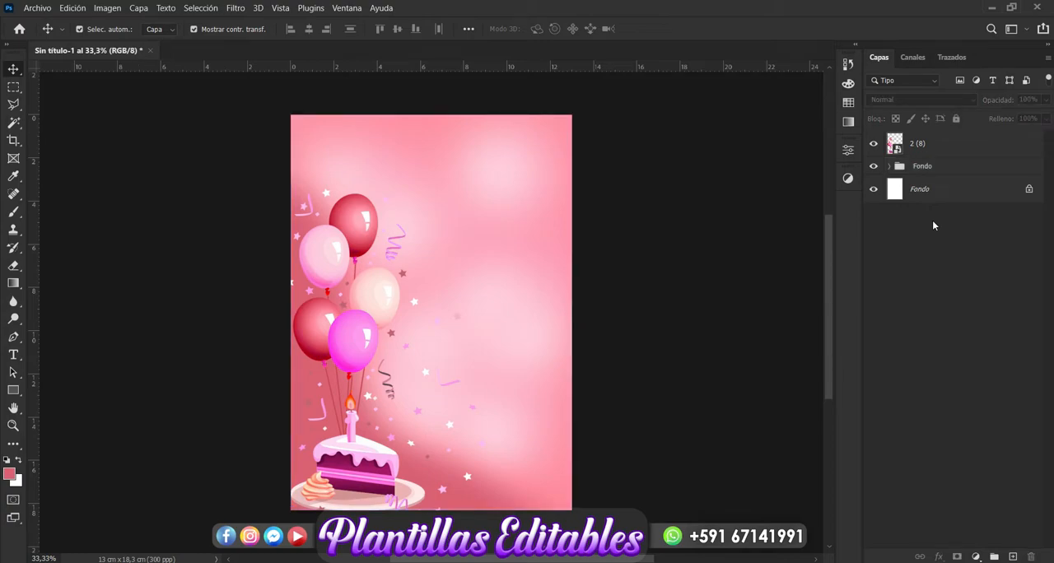
- Place the white teddy bear image 2 (18) from the Nueva carpeta (4) folder above the balloons-and-cake layer
{"action": "left_click", "coordinate": [922, 149]}
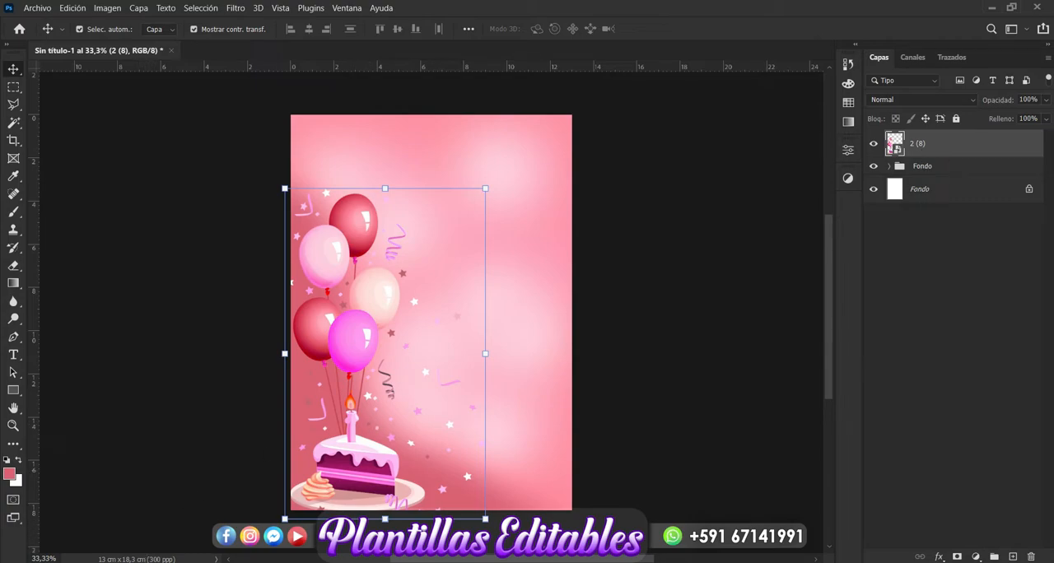
{"action": "left_click", "coordinate": [203, 537]}
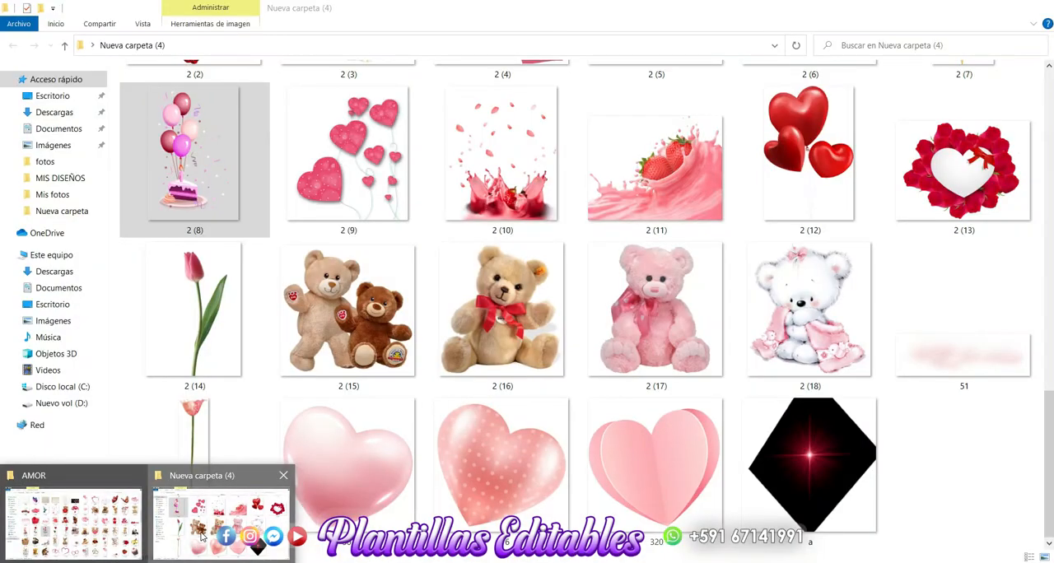
{"action": "left_click", "coordinate": [658, 307]}
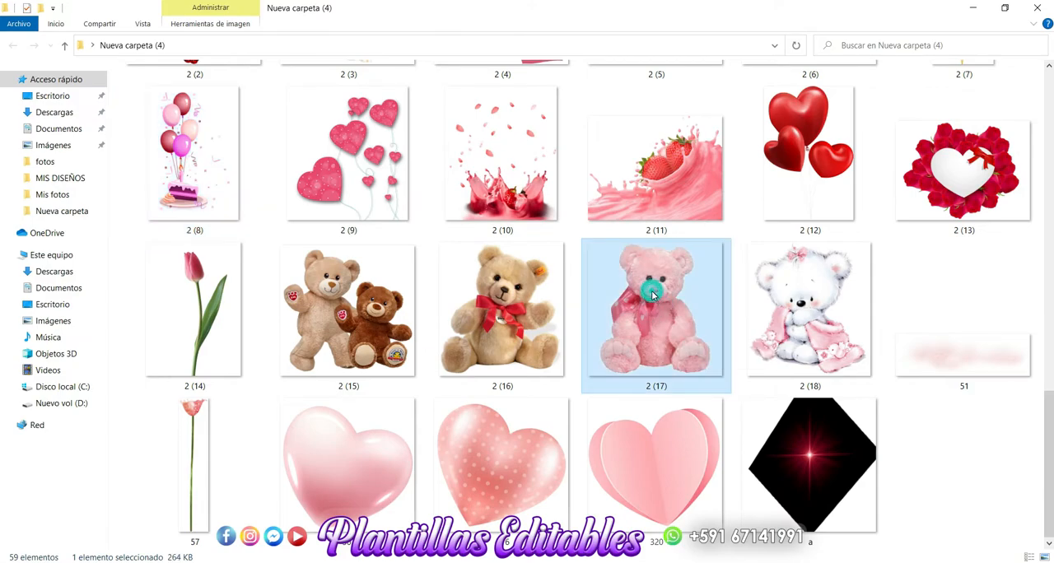
{"action": "left_click_drag", "start_coordinate": [653, 298], "coordinate": [636, 296]}
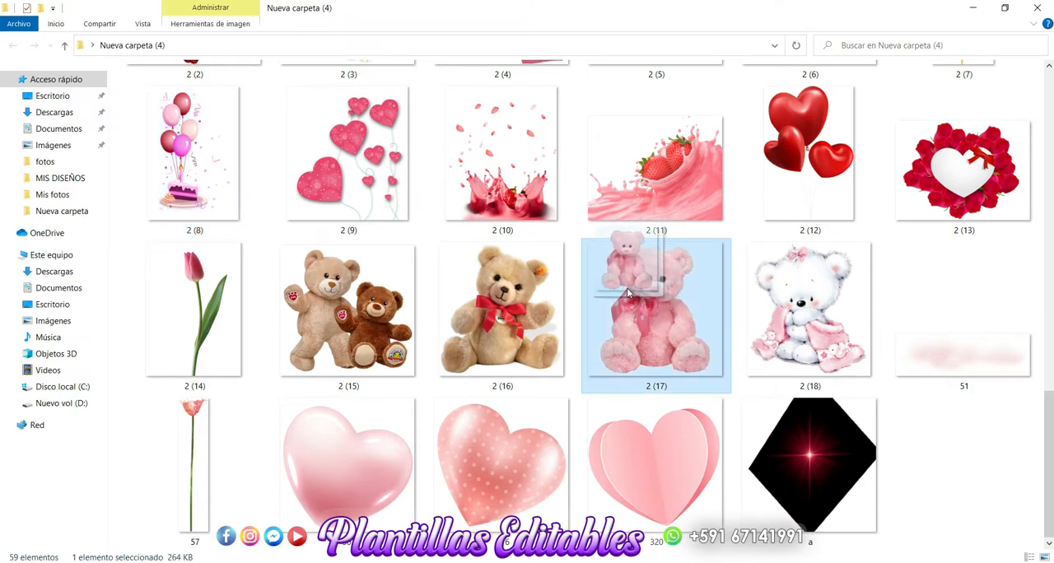
{"action": "left_click", "coordinate": [822, 313]}
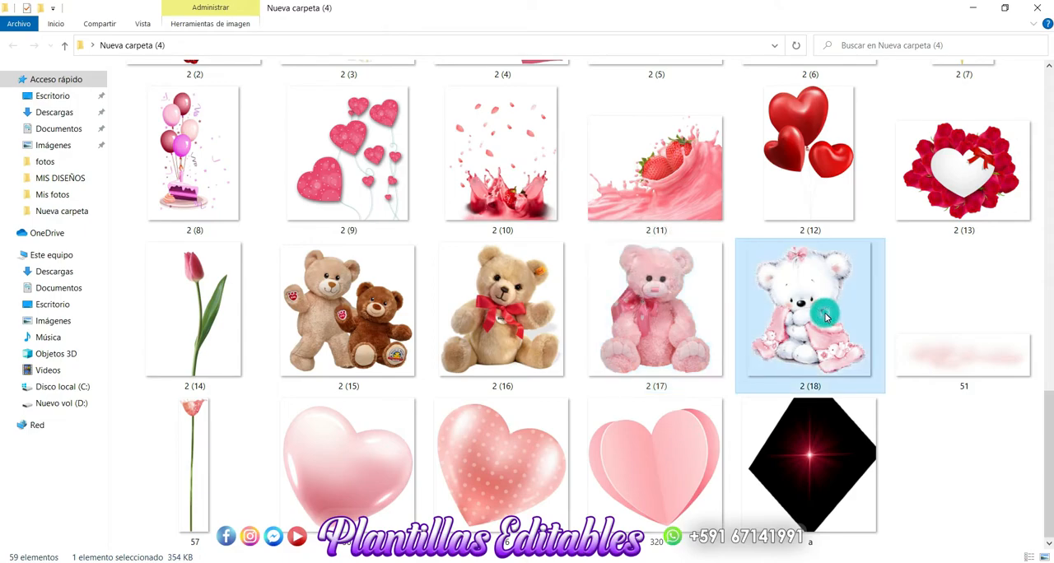
{"action": "left_click_drag", "start_coordinate": [811, 305], "coordinate": [337, 556]}
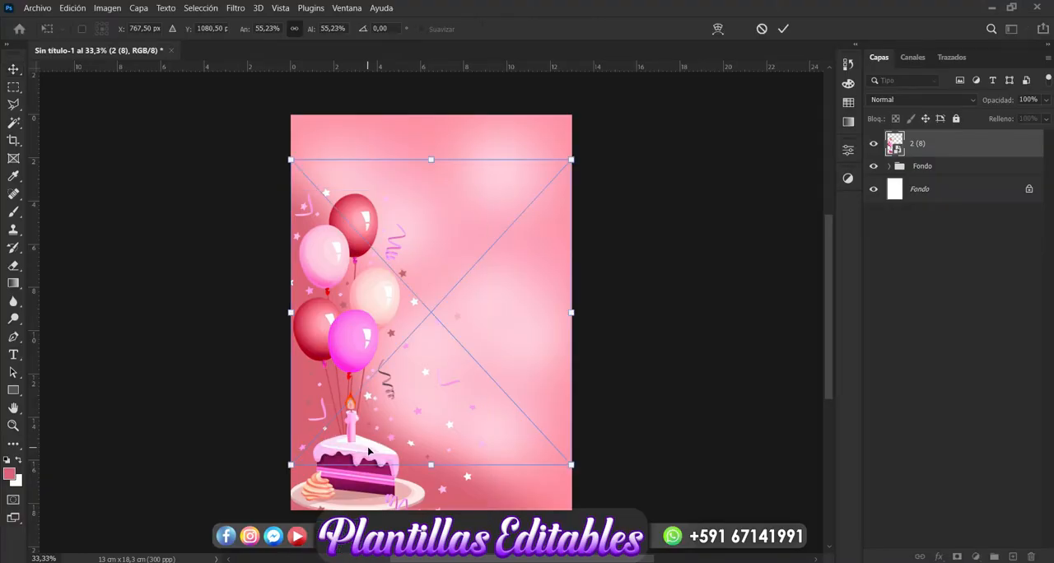
{"action": "key", "text": "Return"}
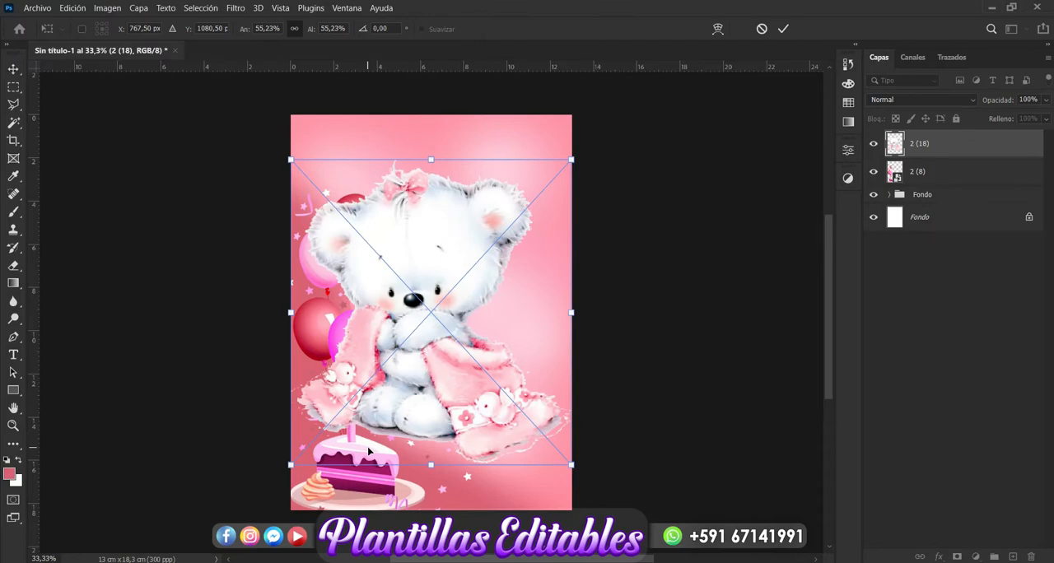
{"action": "key", "text": "Return"}
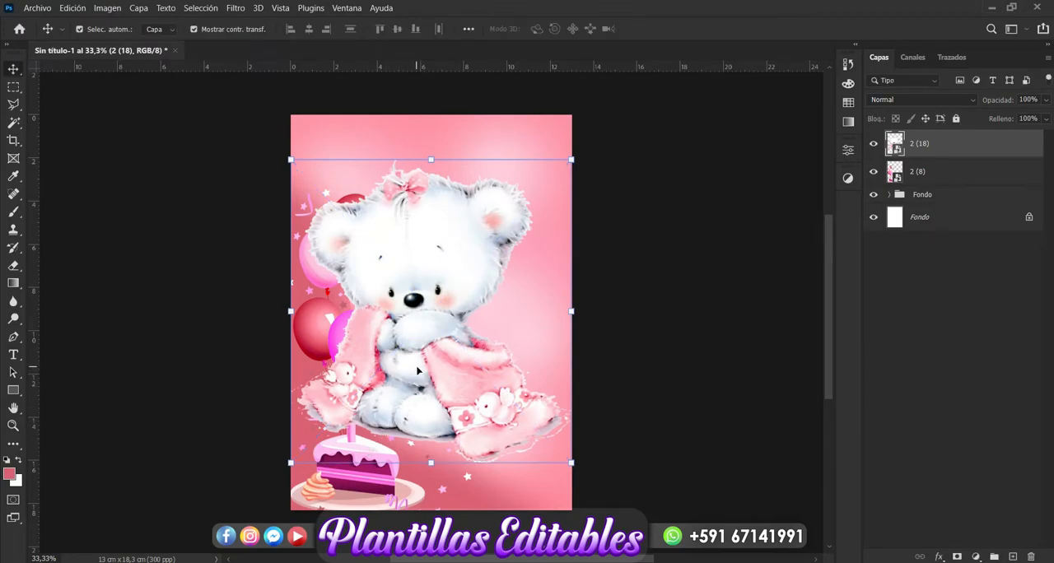
- Flip the bear horizontally, scale it down to about half the page width and position it in the page's lower-left corner
{"action": "key", "text": "ctrl+t"}
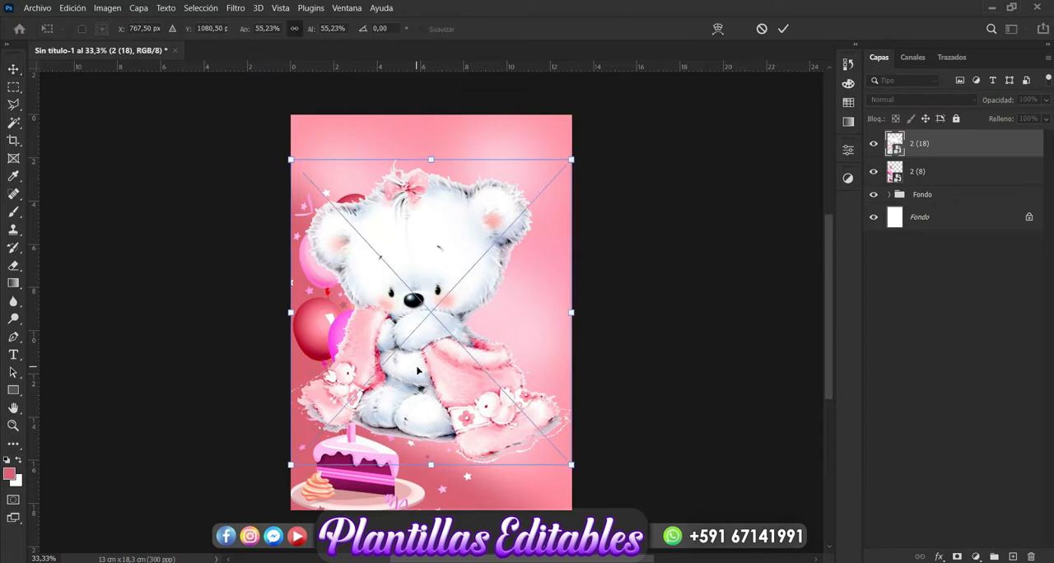
{"action": "right_click", "coordinate": [417, 368]}
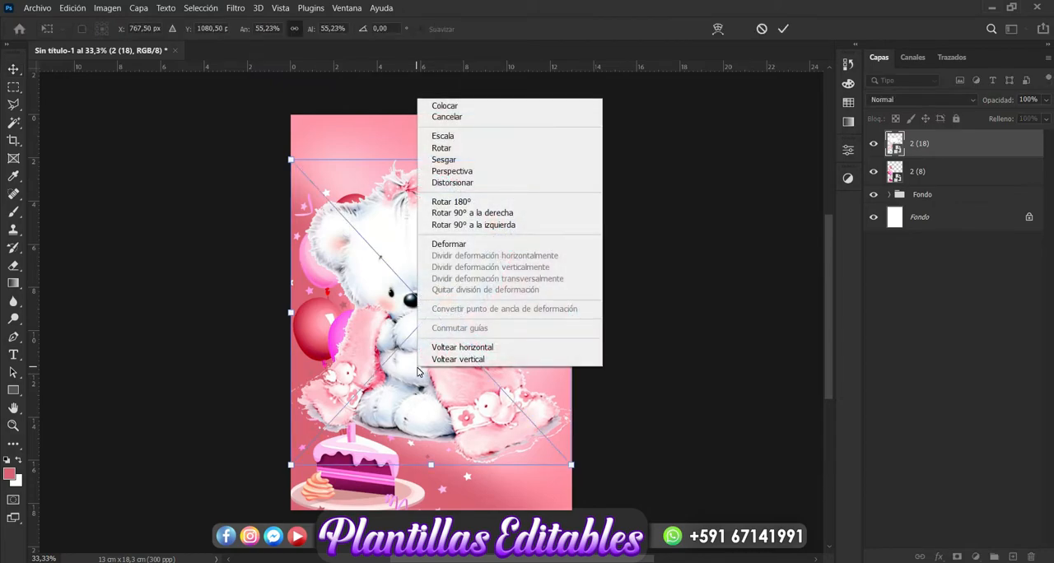
{"action": "left_click", "coordinate": [482, 348]}
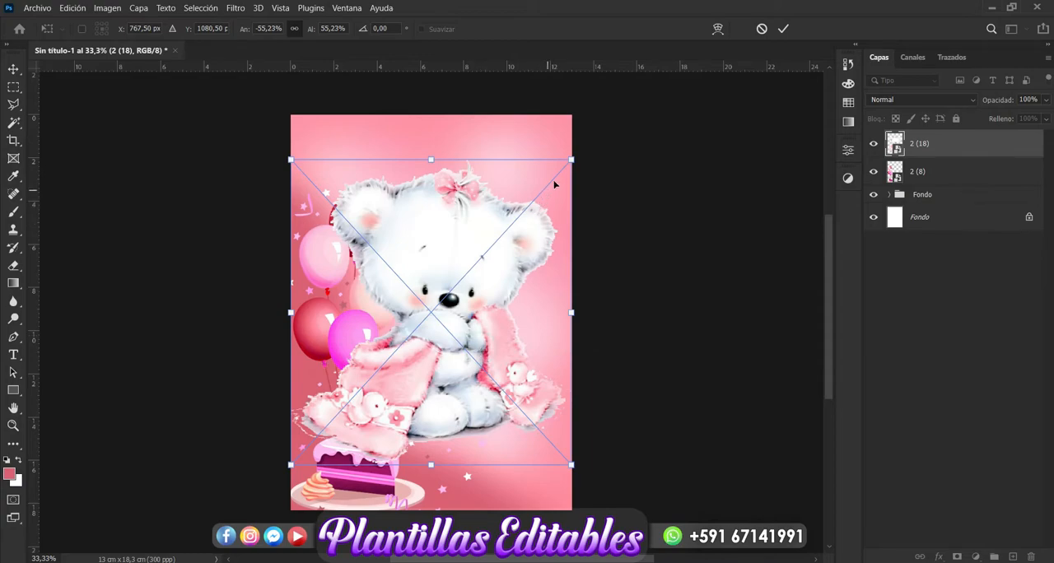
{"action": "left_click_drag", "start_coordinate": [574, 157], "coordinate": [411, 346]}
{"action": "left_click_drag", "start_coordinate": [353, 443], "coordinate": [347, 489]}
{"action": "left_click_drag", "start_coordinate": [396, 388], "coordinate": [423, 358]}
{"action": "key", "text": "Return"}
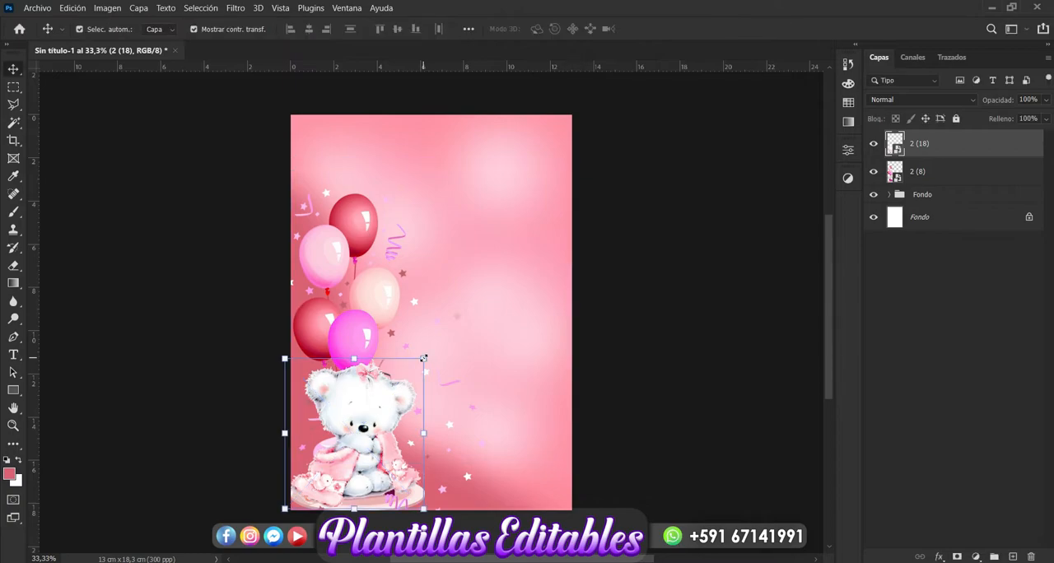
- Duplicate the bear layer, hide the copy and apply a Gaussian blur with a 16.6 px radius to the original bear
{"action": "key", "text": "ctrl+j"}
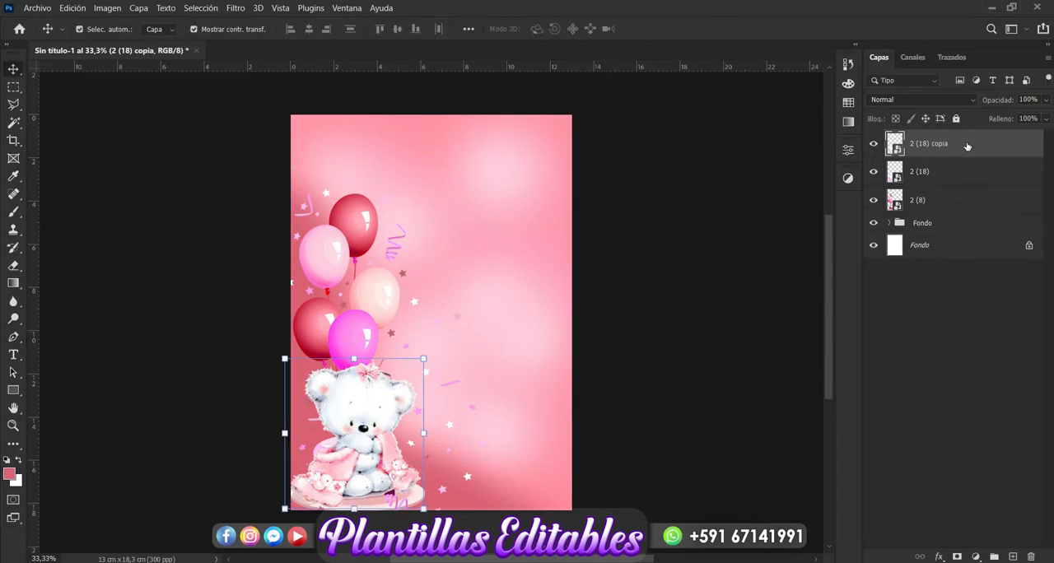
{"action": "left_click", "coordinate": [875, 145]}
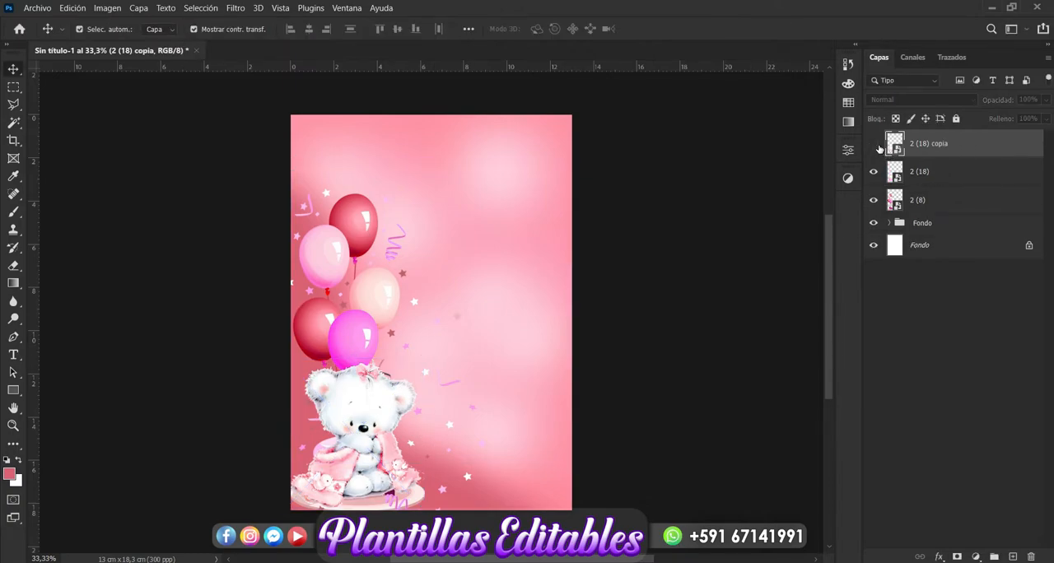
{"action": "left_click", "coordinate": [936, 175]}
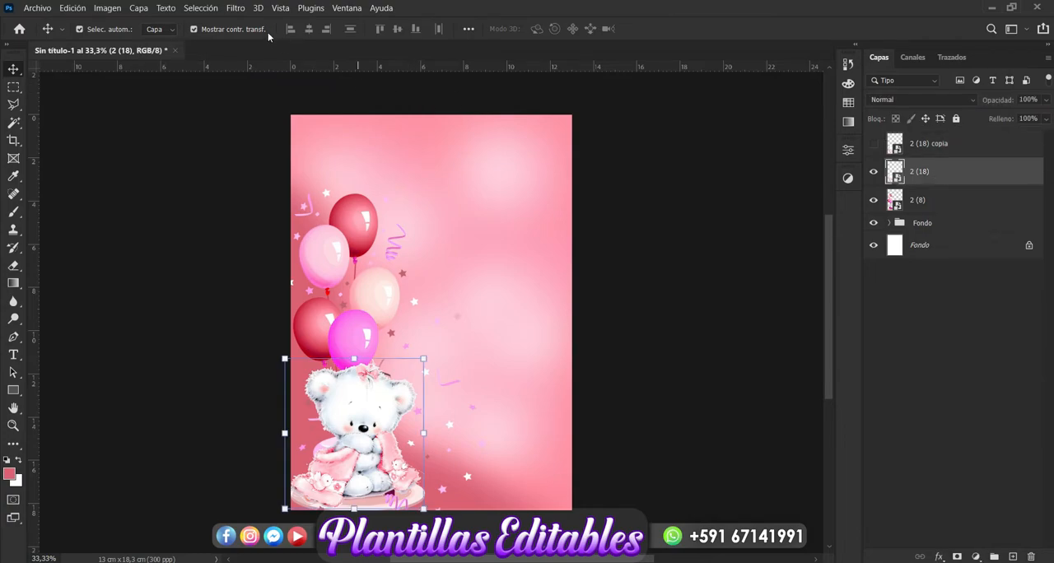
{"action": "left_click", "coordinate": [238, 9]}
{"action": "mouse_move", "coordinate": [378, 169]}
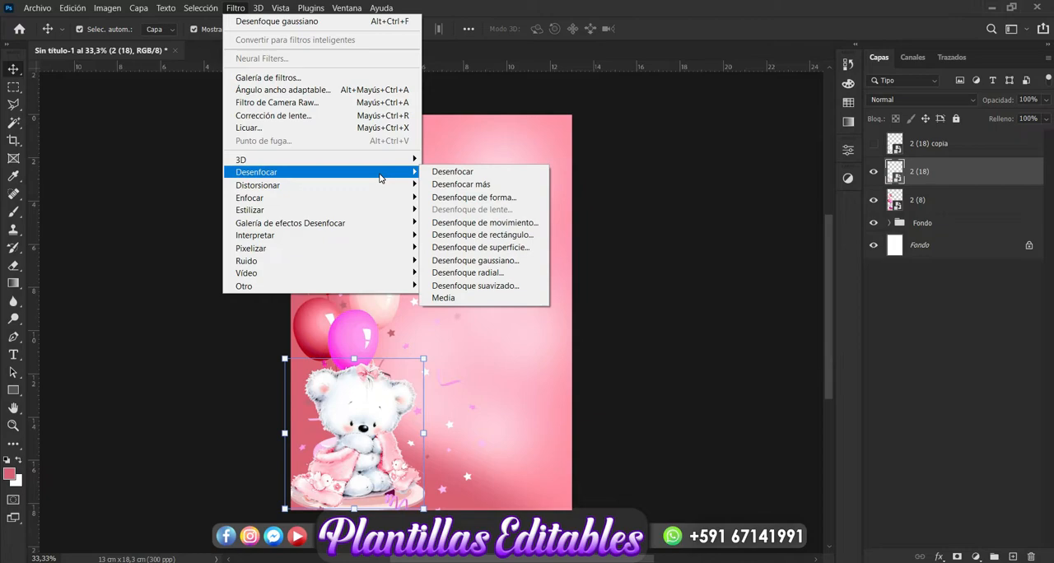
{"action": "left_click", "coordinate": [511, 261]}
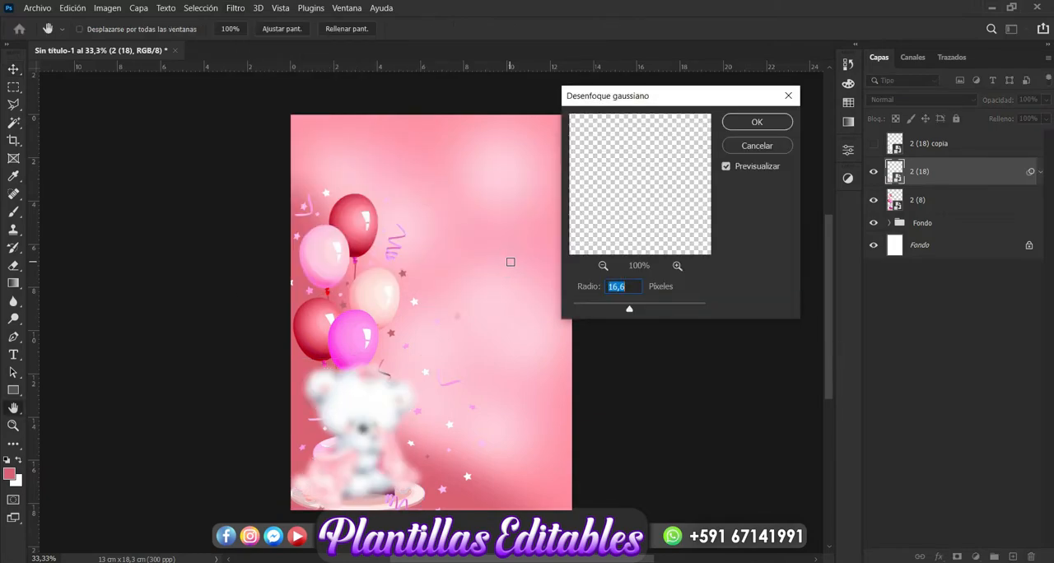
{"action": "left_click", "coordinate": [754, 125]}
- Show the sharp bear copy above the blurred one and lower its opacity to 78%
{"action": "left_click", "coordinate": [973, 149]}
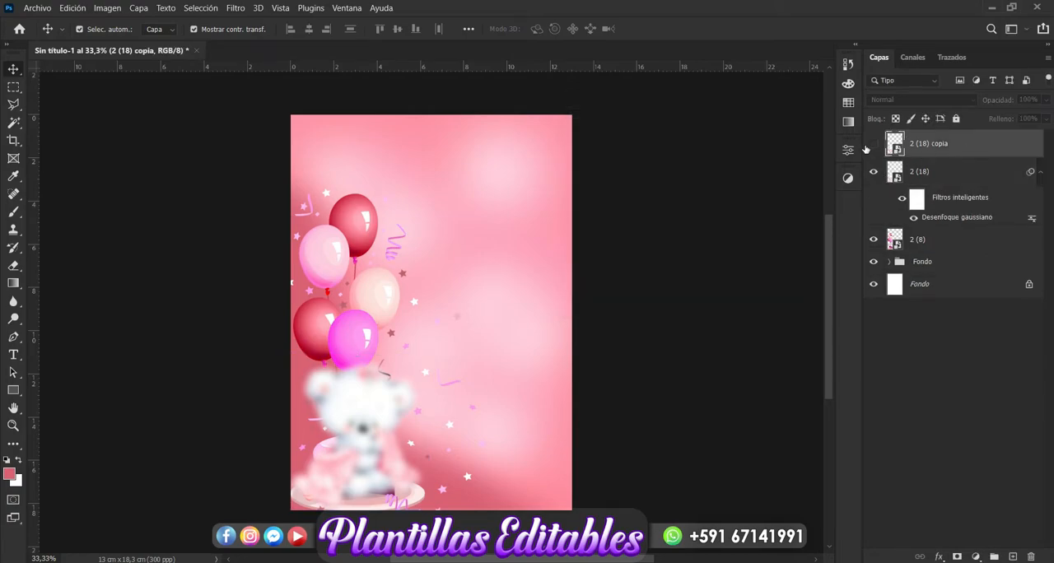
{"action": "left_click", "coordinate": [873, 145]}
{"action": "left_click", "coordinate": [1046, 100]}
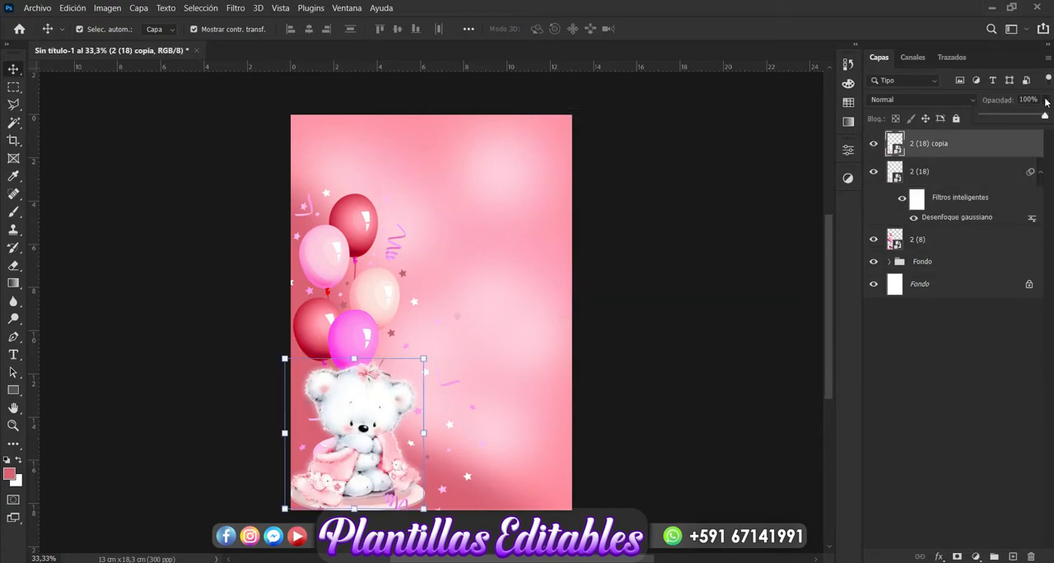
{"action": "left_click_drag", "start_coordinate": [1040, 115], "coordinate": [1037, 116]}
- Enlarge both bear layers together to about 124%, keeping them in the page's lower-left corner
{"action": "left_click", "coordinate": [957, 174], "text": "ctrl"}
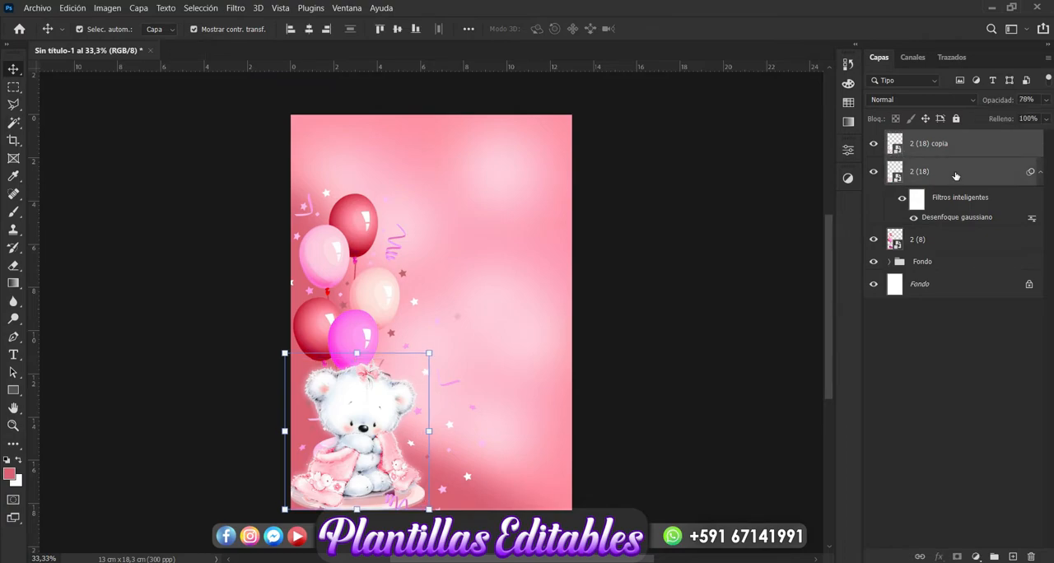
{"action": "left_click", "coordinate": [429, 352]}
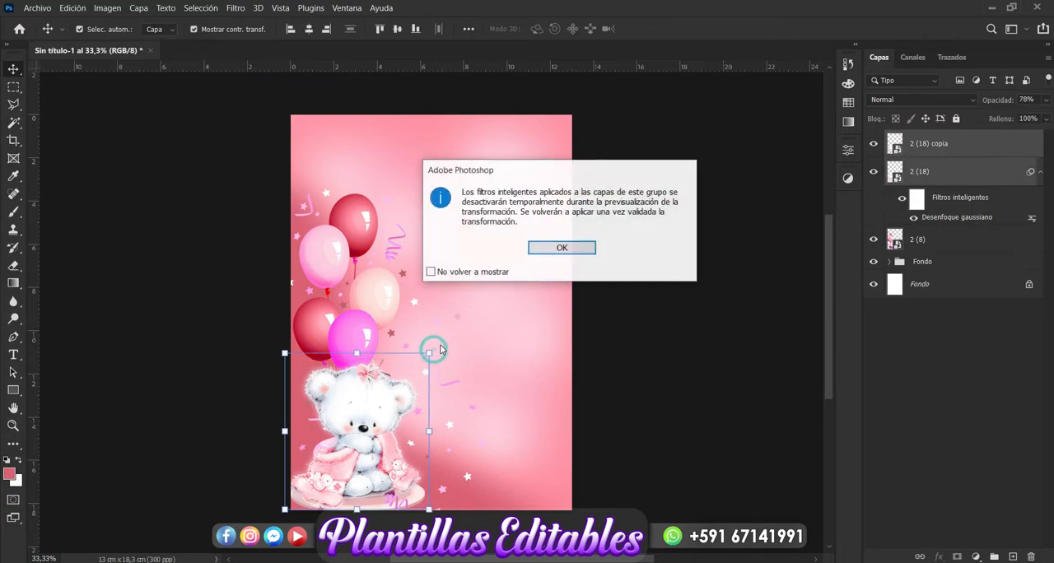
{"action": "left_click", "coordinate": [562, 247]}
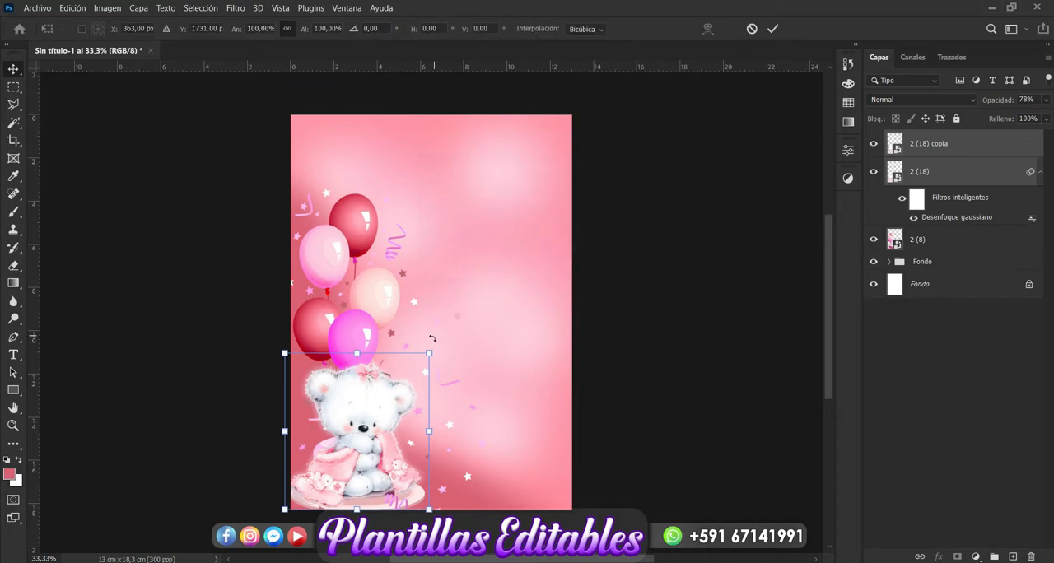
{"action": "left_click_drag", "start_coordinate": [430, 353], "coordinate": [462, 304]}
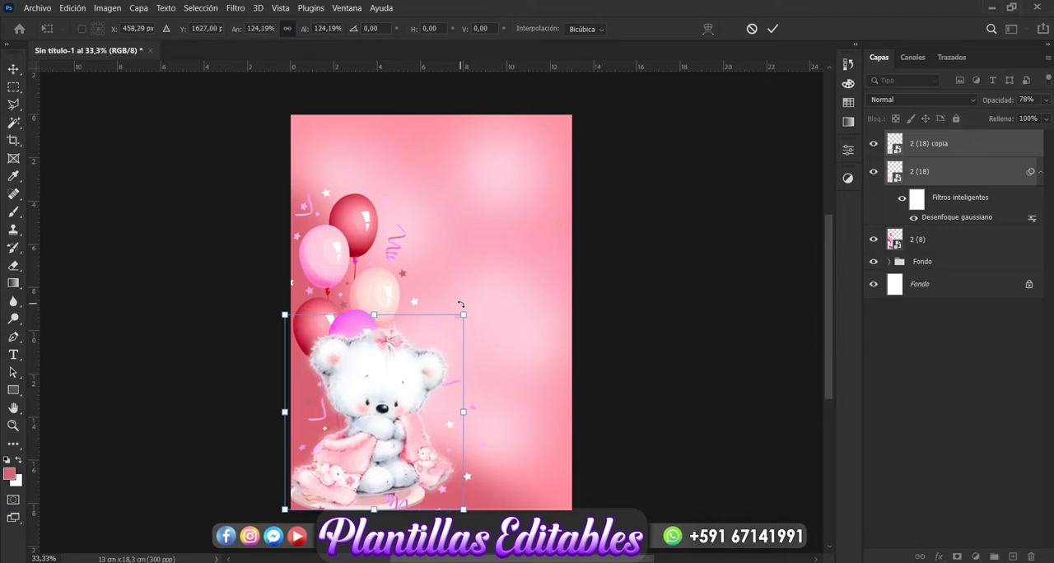
{"action": "key", "text": "Return"}
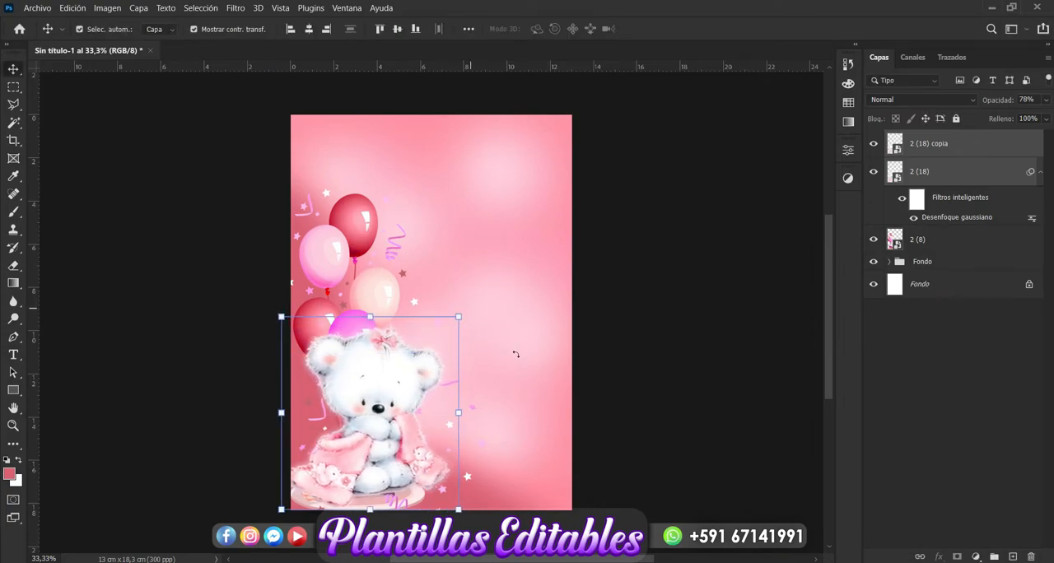
- Move the balloons-and-cake image up to the page's top edge so the balloons sit above the bear's head
{"action": "left_click", "coordinate": [874, 372]}
{"action": "left_click", "coordinate": [918, 244]}
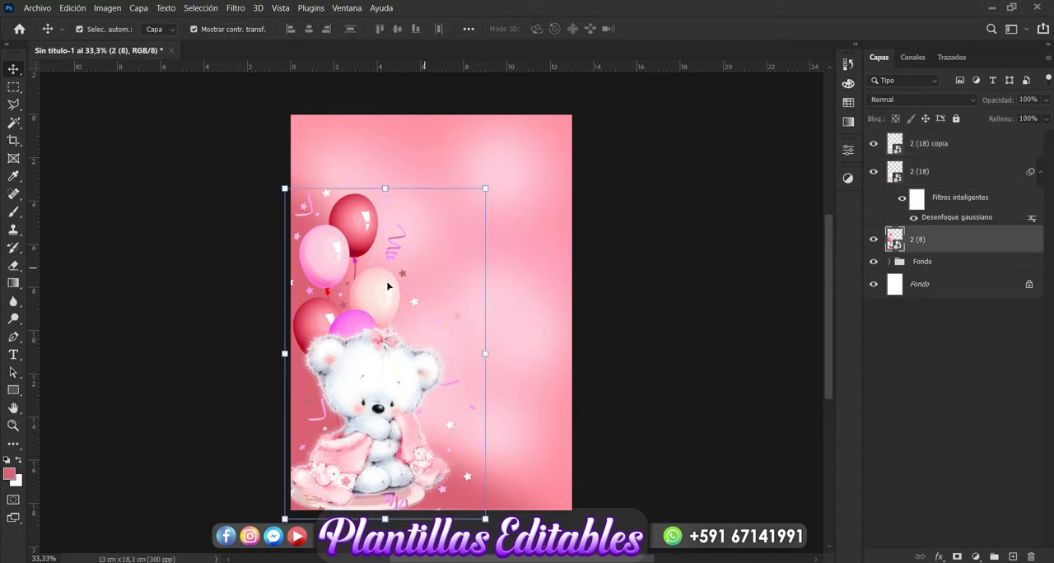
{"action": "left_click_drag", "start_coordinate": [385, 276], "coordinate": [381, 219]}
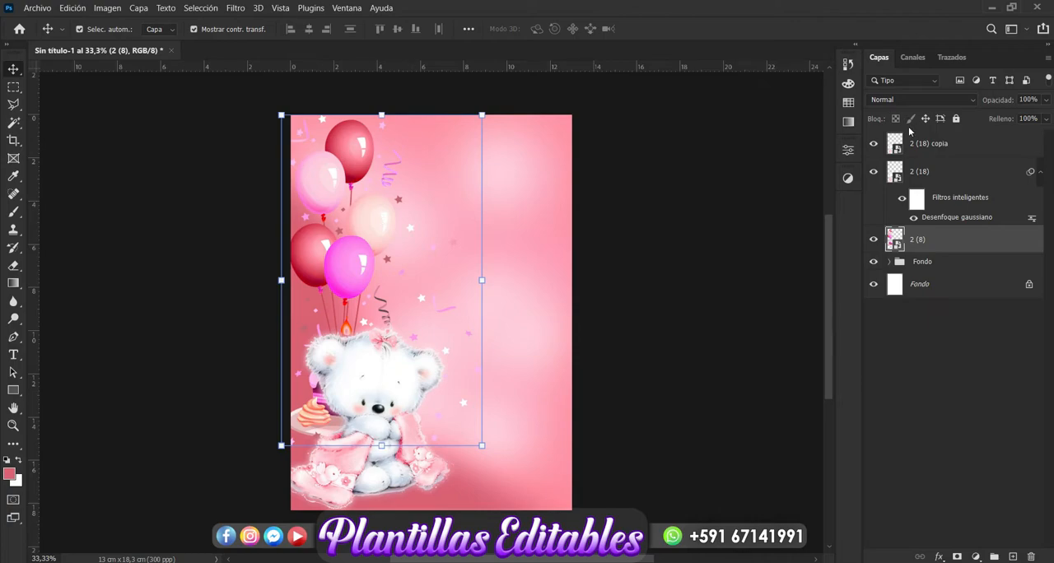
- Add a layer mask to the balloons-and-cake image and erase the cake and plate visible beside the bear
{"action": "left_click", "coordinate": [957, 557]}
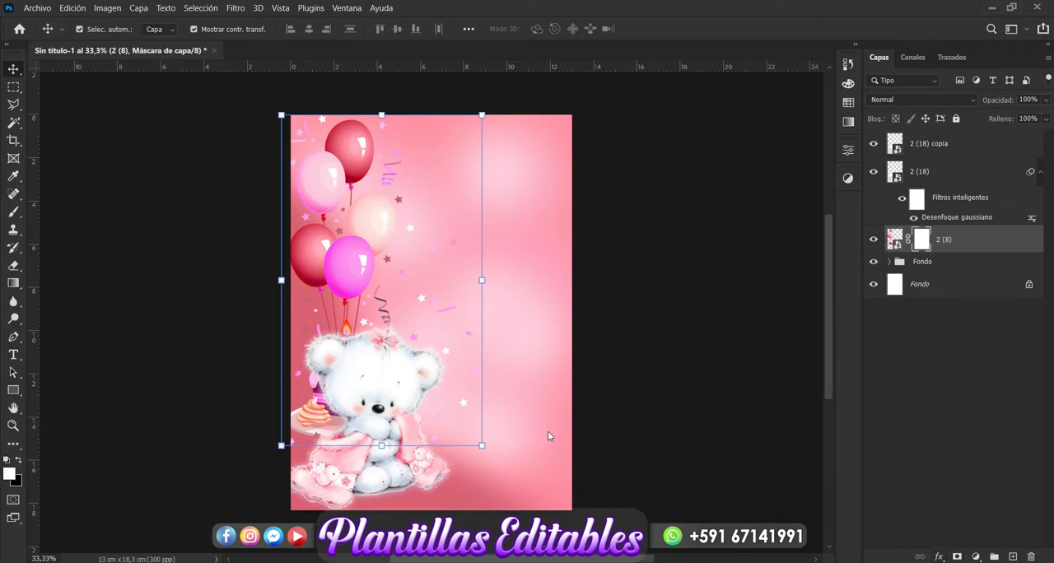
{"action": "left_click", "coordinate": [14, 265]}
{"action": "mouse_move", "coordinate": [293, 457]}
{"action": "left_mouse_down"}
{"action": "mouse_move", "coordinate": [287, 425]}
{"action": "mouse_move", "coordinate": [254, 419]}
{"action": "mouse_move", "coordinate": [285, 442]}
{"action": "mouse_move", "coordinate": [310, 438]}
{"action": "left_mouse_up"}
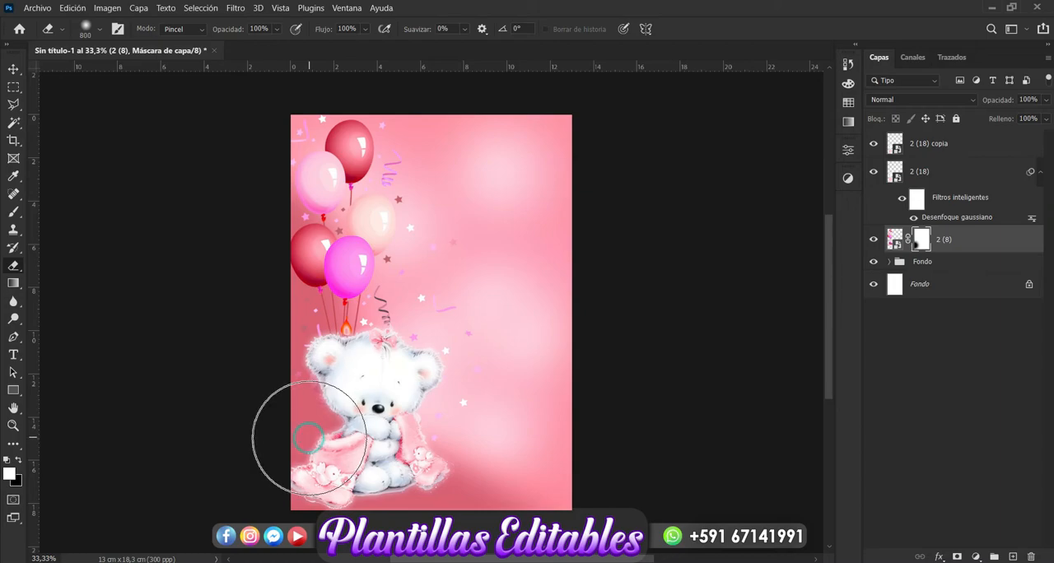
{"action": "left_click", "coordinate": [13, 70]}
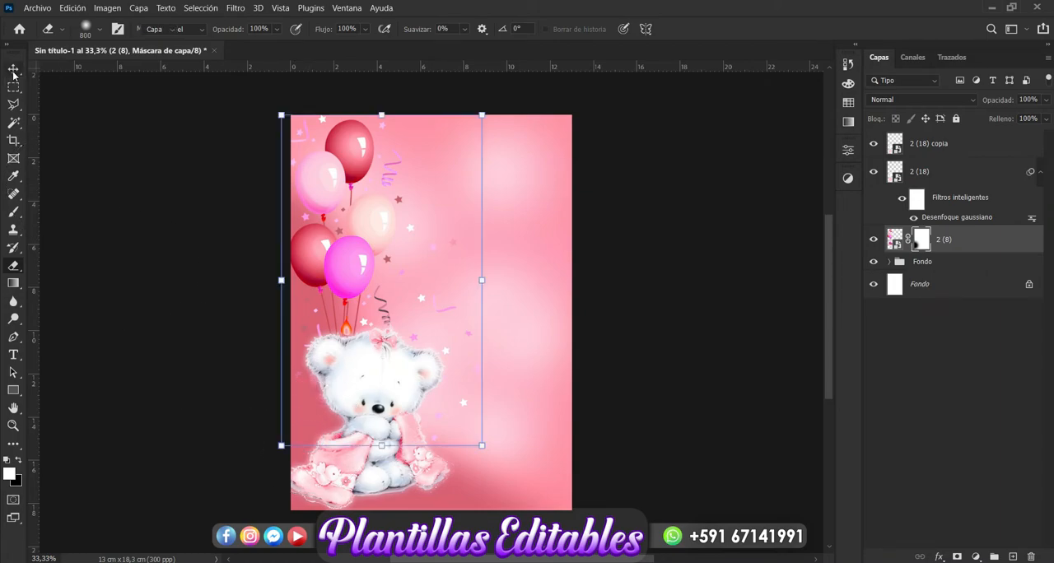
- Duplicate the Capa 4 shading layer inside the Fondo group
{"action": "left_click", "coordinate": [686, 304]}
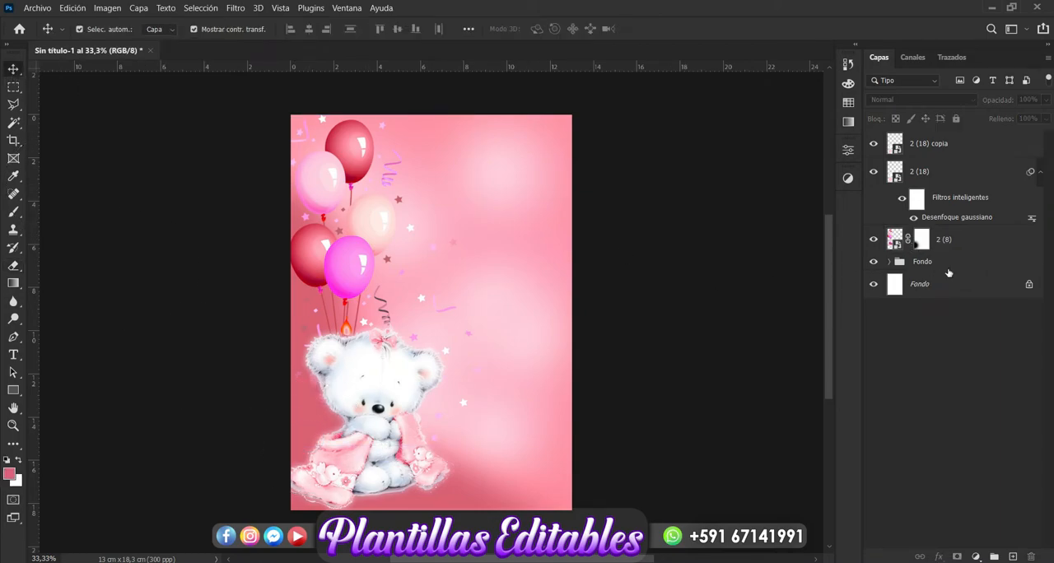
{"action": "left_click", "coordinate": [936, 262]}
{"action": "left_click", "coordinate": [889, 262]}
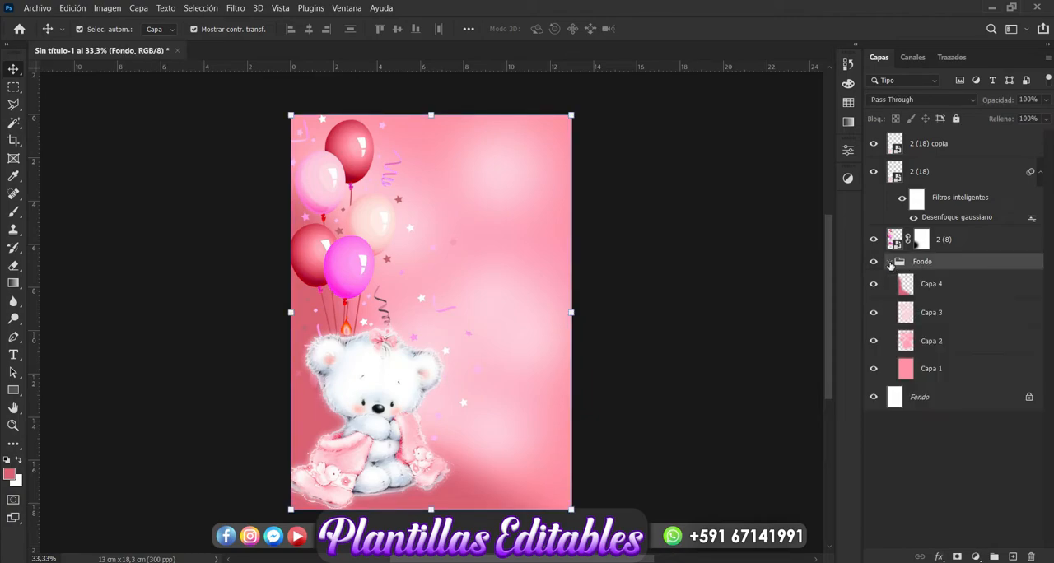
{"action": "left_click", "coordinate": [948, 294]}
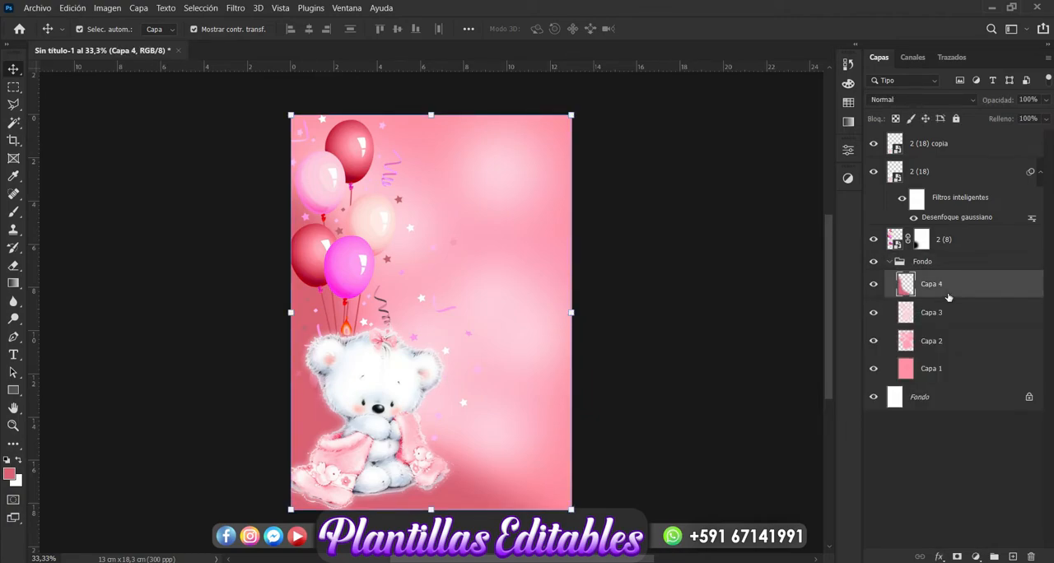
{"action": "key", "text": "ctrl+j"}
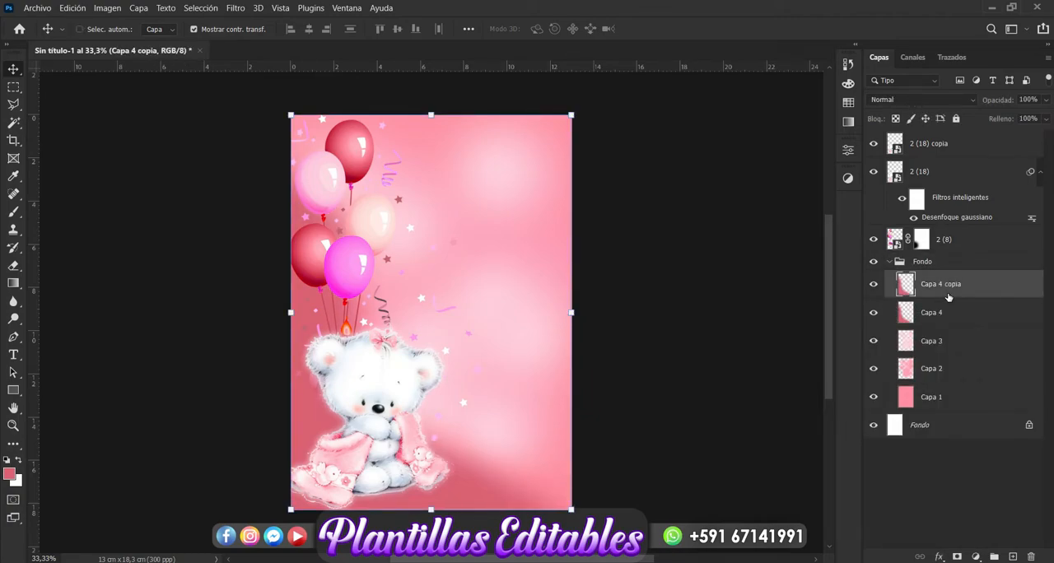
- Flip the Capa 4 copy horizontally and vertically, and move it so it darkens only the page's upper-right corner
{"action": "key", "text": "ctrl+t"}
{"action": "right_click", "coordinate": [475, 492]}
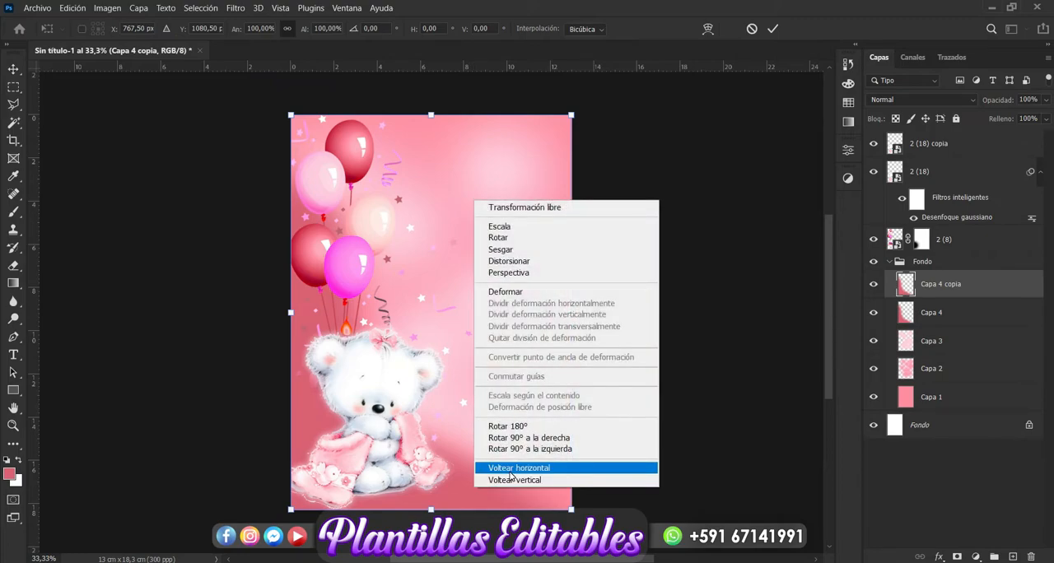
{"action": "left_click", "coordinate": [510, 468]}
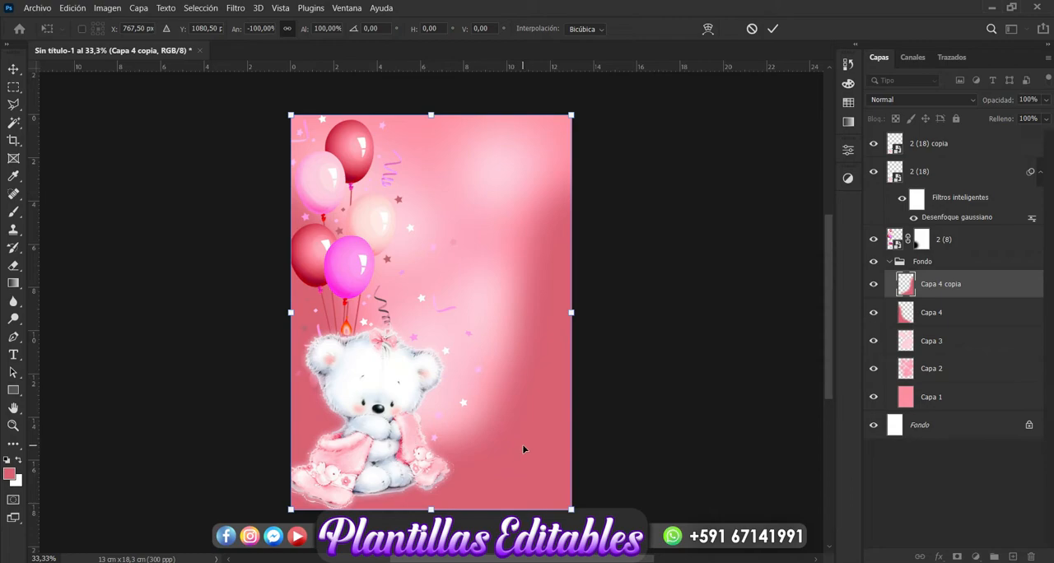
{"action": "right_click", "coordinate": [523, 448]}
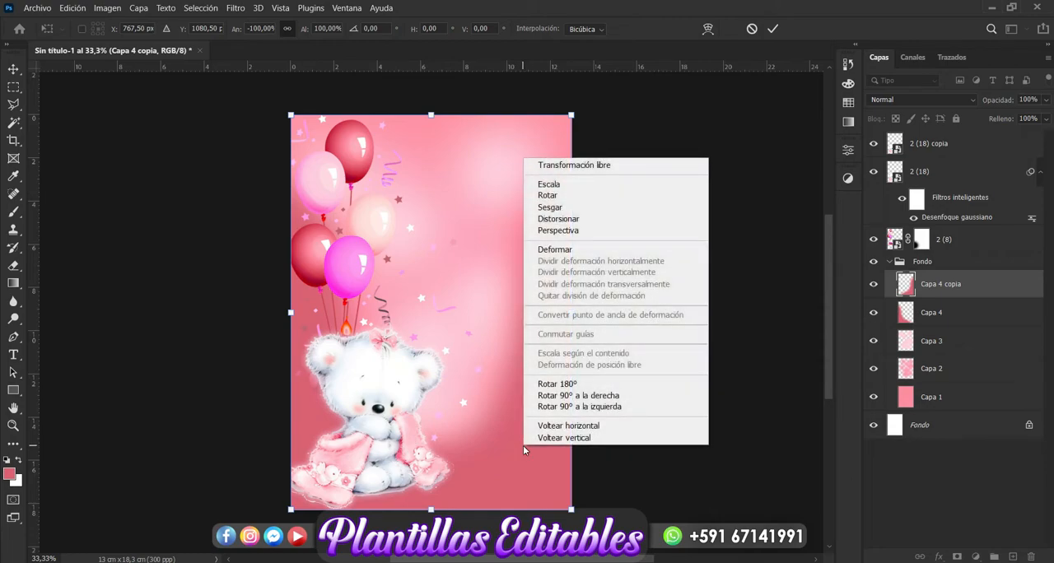
{"action": "left_click", "coordinate": [574, 441]}
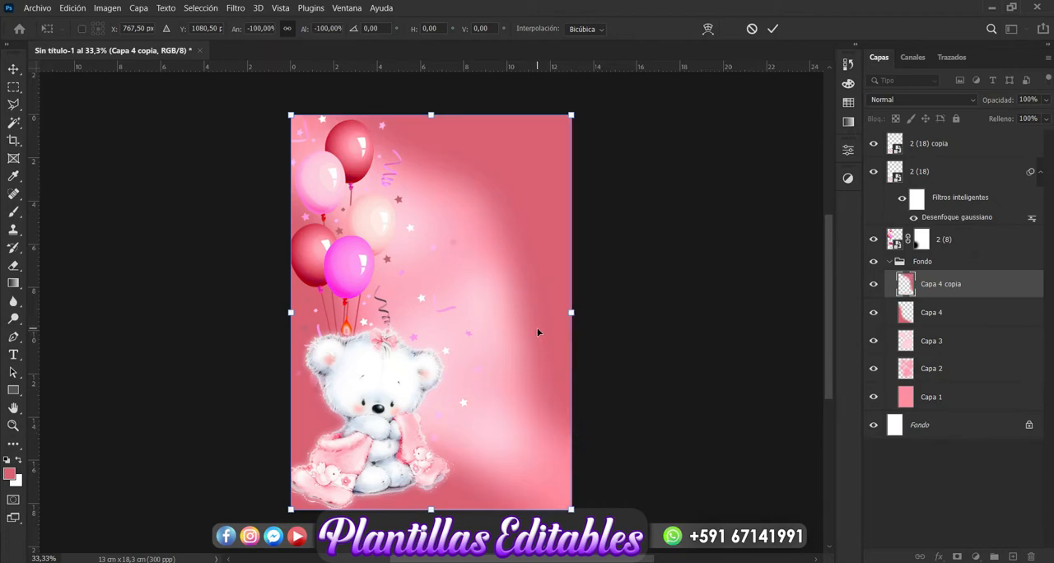
{"action": "left_click_drag", "start_coordinate": [534, 222], "coordinate": [579, 179]}
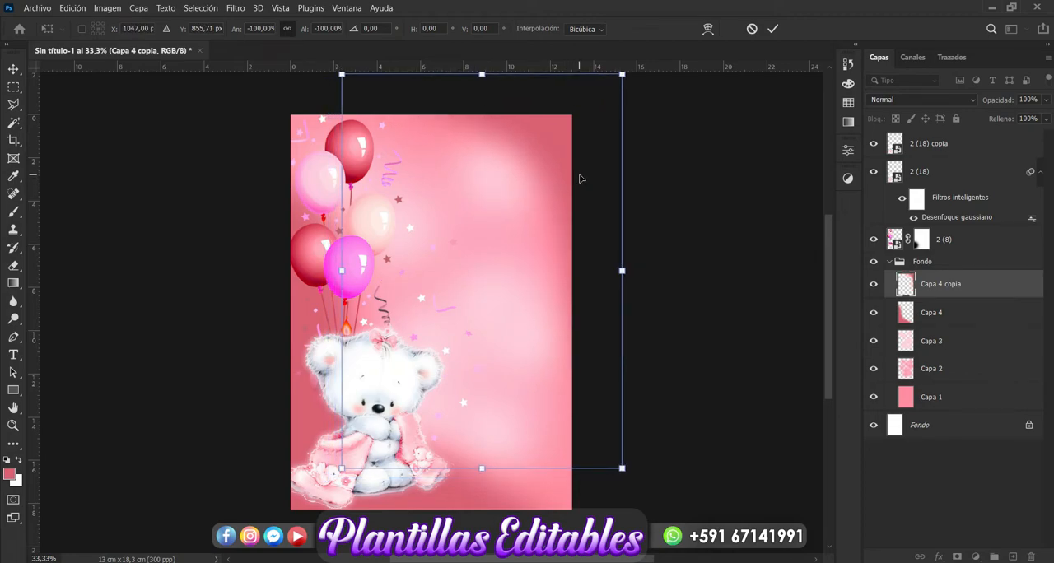
{"action": "key", "text": "Return"}
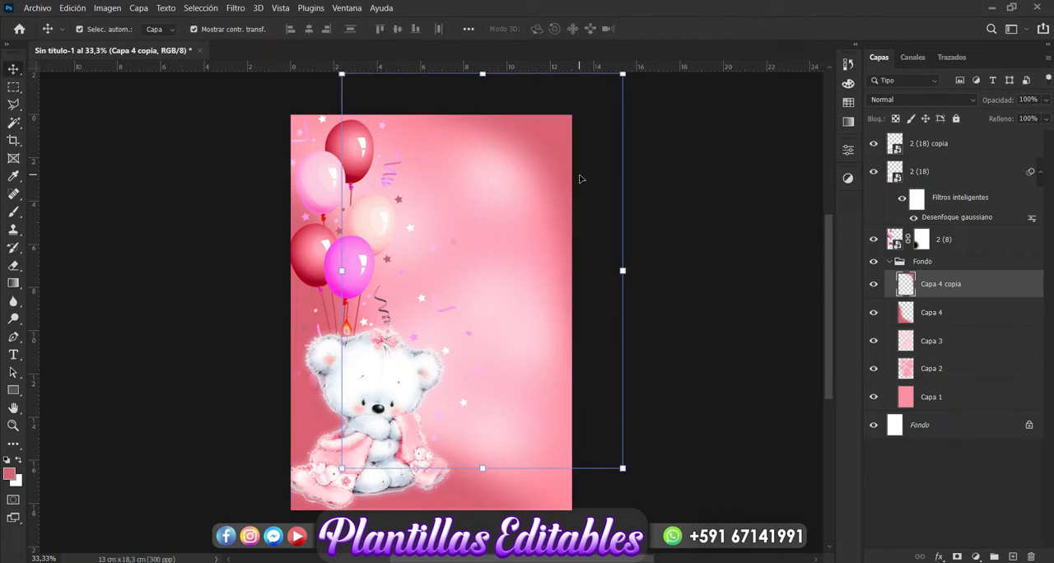
{"action": "left_click", "coordinate": [695, 295]}
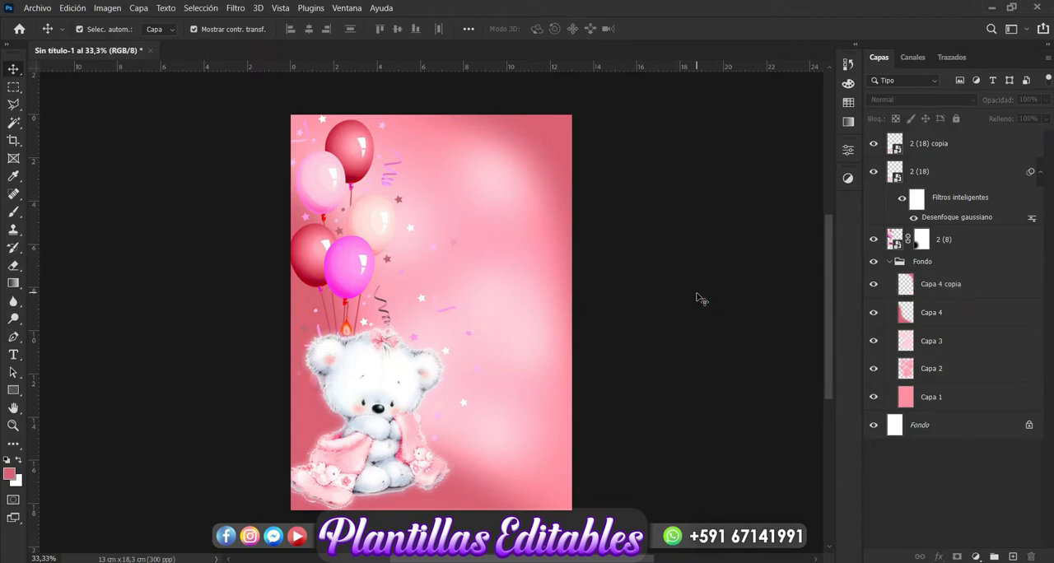
- Start a new text object above the bear layers, in the open area beside the balloons
{"action": "key", "text": "ctrl+plus"}
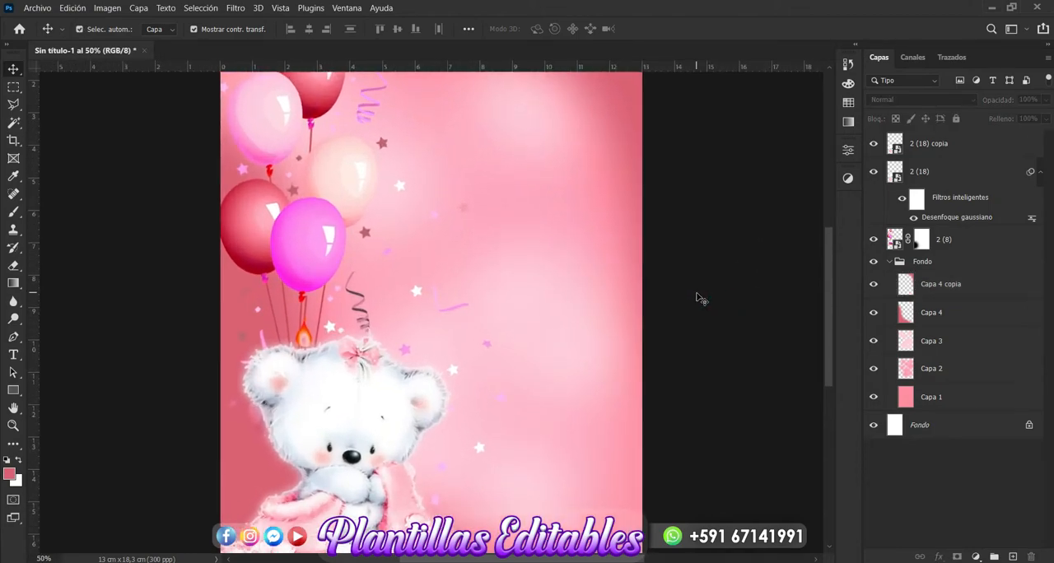
{"action": "scroll", "coordinate": [697, 299], "scroll_direction": "up", "scroll_amount": 2}
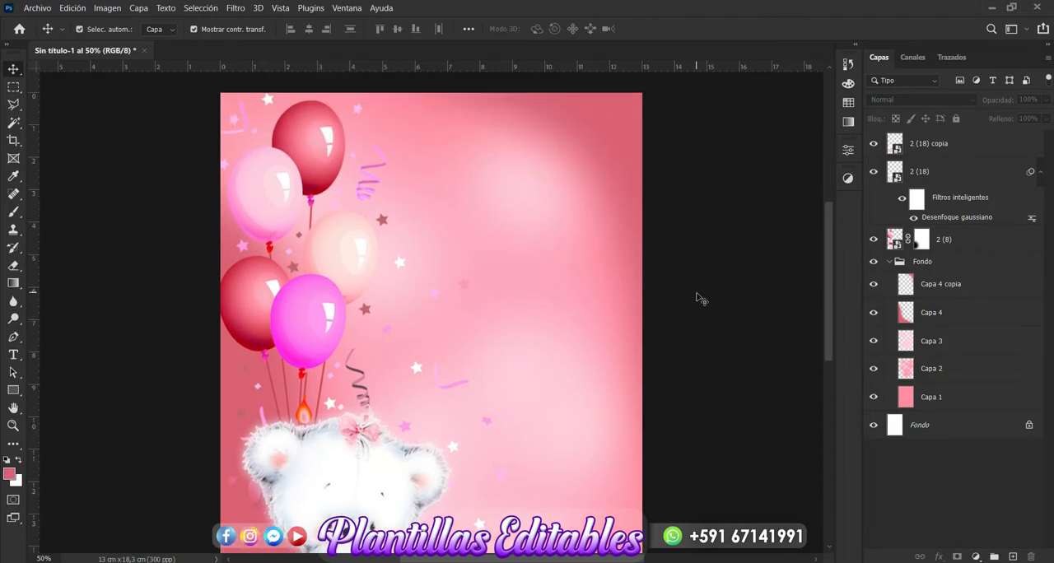
{"action": "left_click", "coordinate": [954, 153]}
{"action": "left_click", "coordinate": [13, 354]}
{"action": "left_click", "coordinate": [453, 216]}
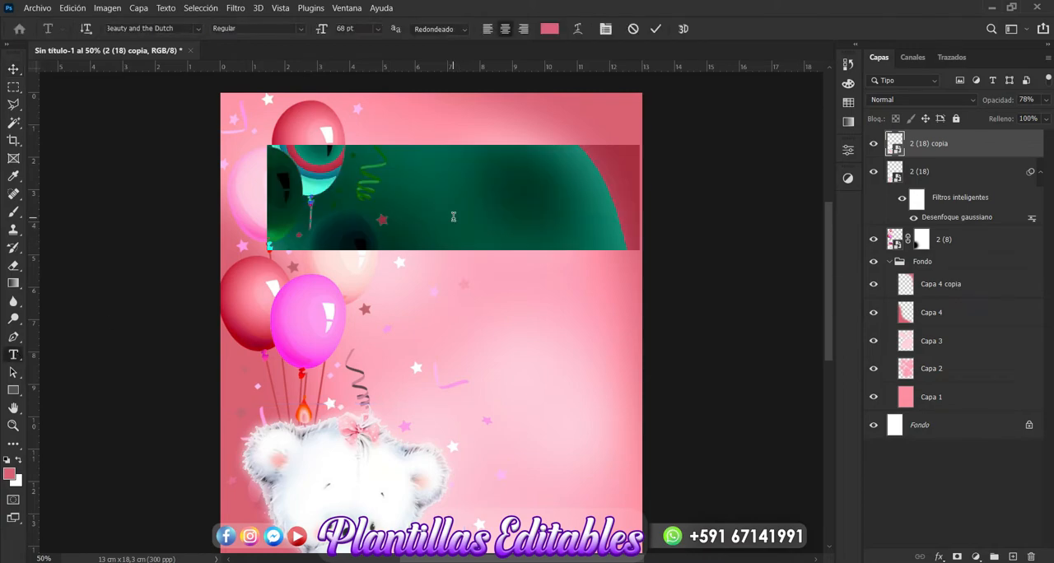
{"action": "left_click", "coordinate": [453, 216]}
{"action": "type", "text": "E"}
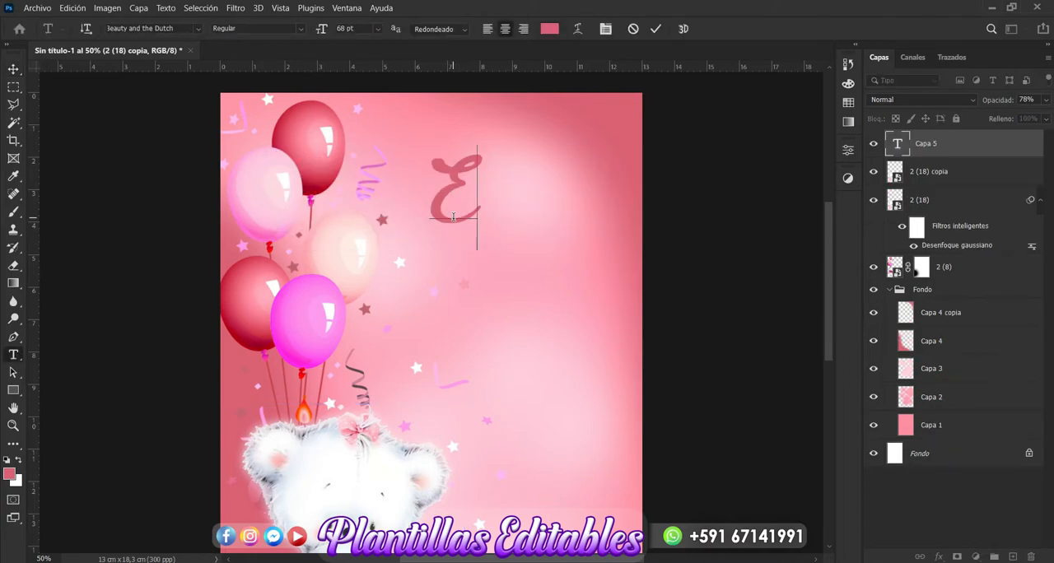
{"action": "key", "text": "BackSpace"}
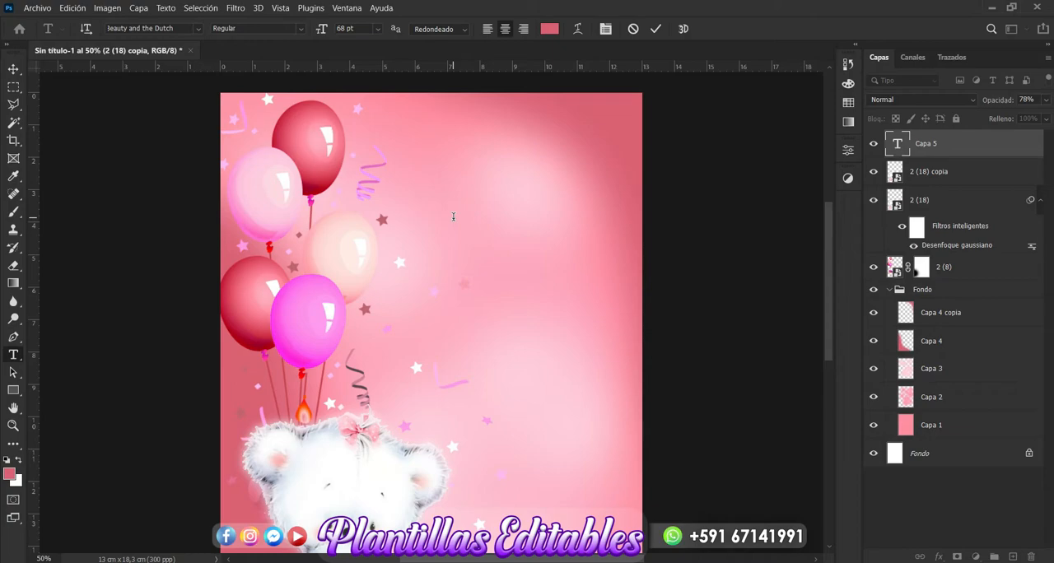
{"action": "left_click", "coordinate": [550, 29]}
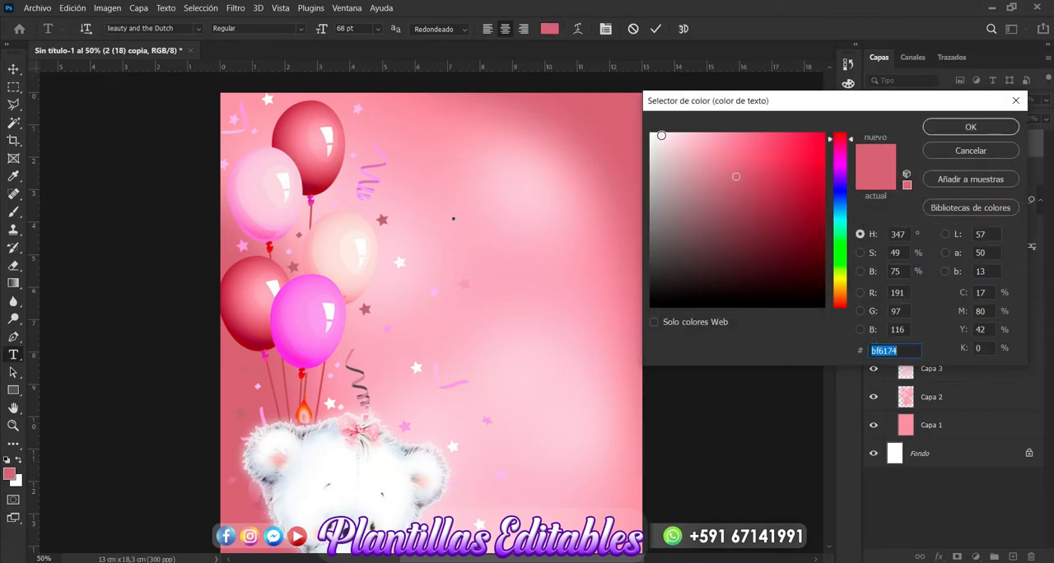
{"action": "left_click", "coordinate": [981, 130]}
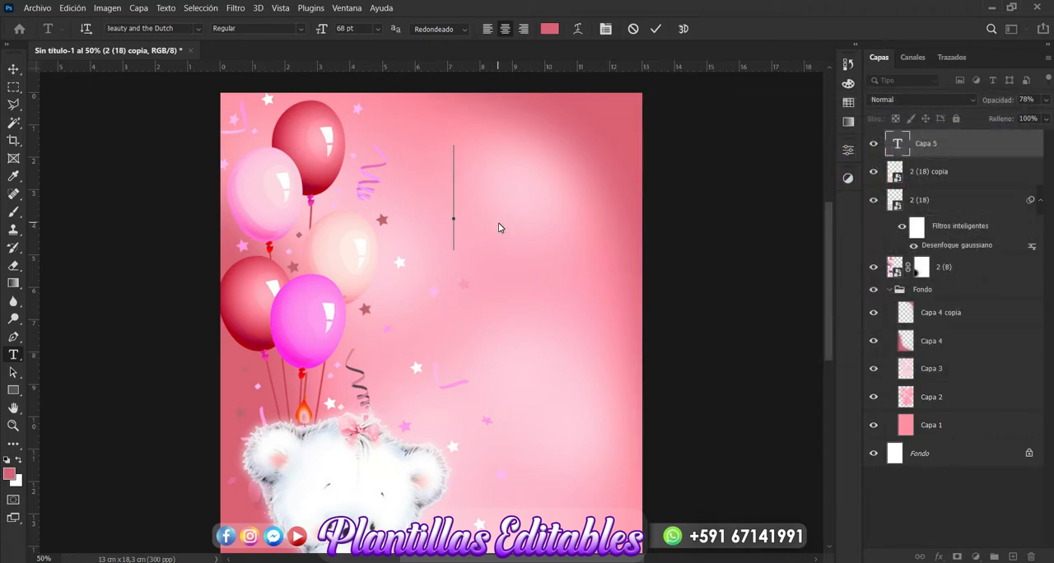
{"action": "type", "text": "Ere"}
{"action": "key", "text": "BackSpace"}
{"action": "key", "text": "BackSpace"}
{"action": "key", "text": "BackSpace"}
- Set the text size to 14 pt and enter "Eres el amor de mi vida" as the first line
{"action": "left_click", "coordinate": [376, 29]}
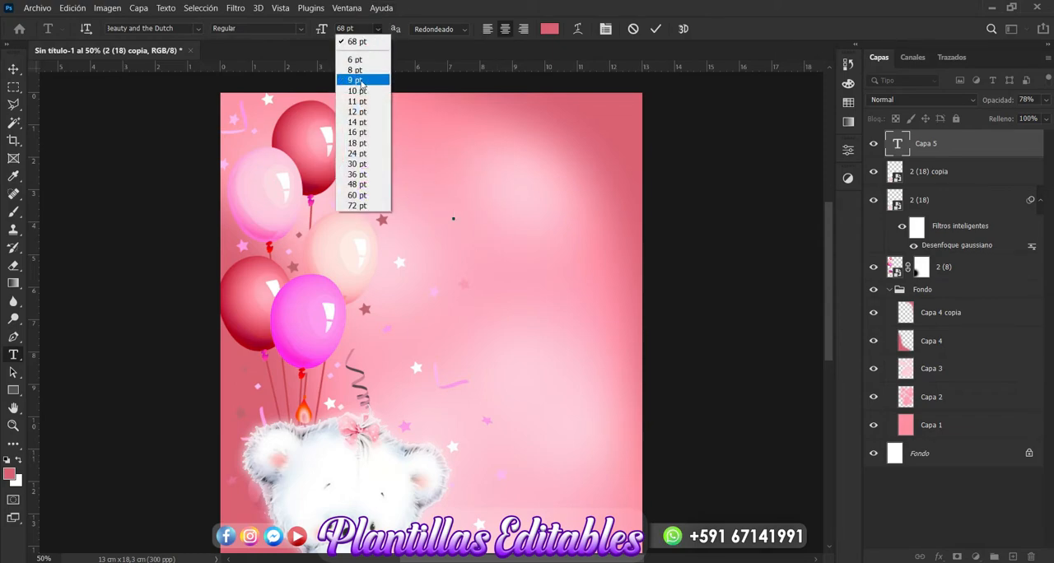
{"action": "left_click", "coordinate": [357, 122]}
{"action": "type", "text": "Eres"}
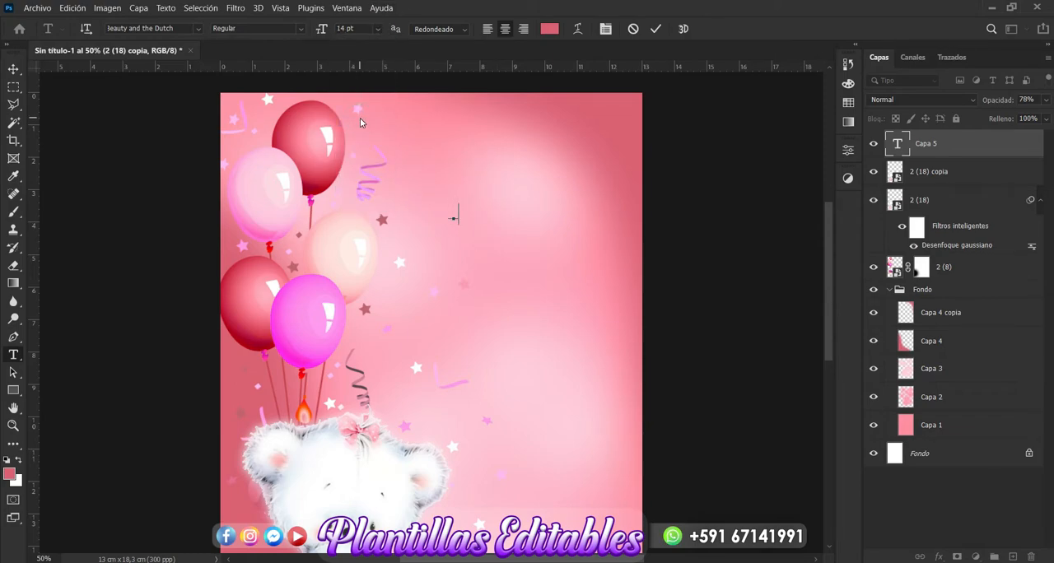
{"action": "type", "text": " el amor de mi vida"}
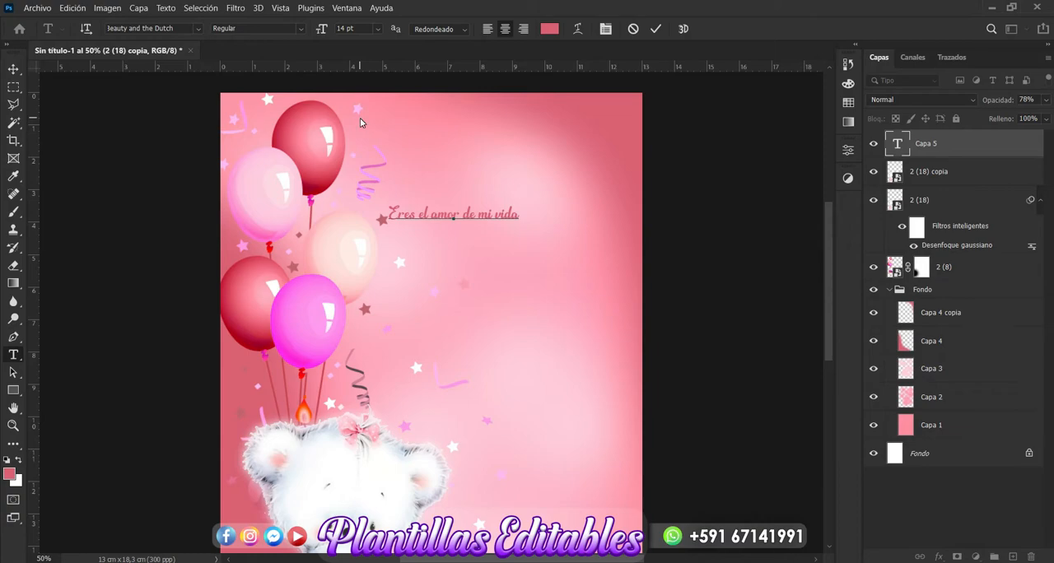
- Add the second line "Te amaré por siempre..." to the text and finish editing it
{"action": "key", "text": "Return"}
{"action": "type", "text": "Te a"}
{"action": "key", "text": "BackSpace"}
{"action": "type", "text": "amaré por"}
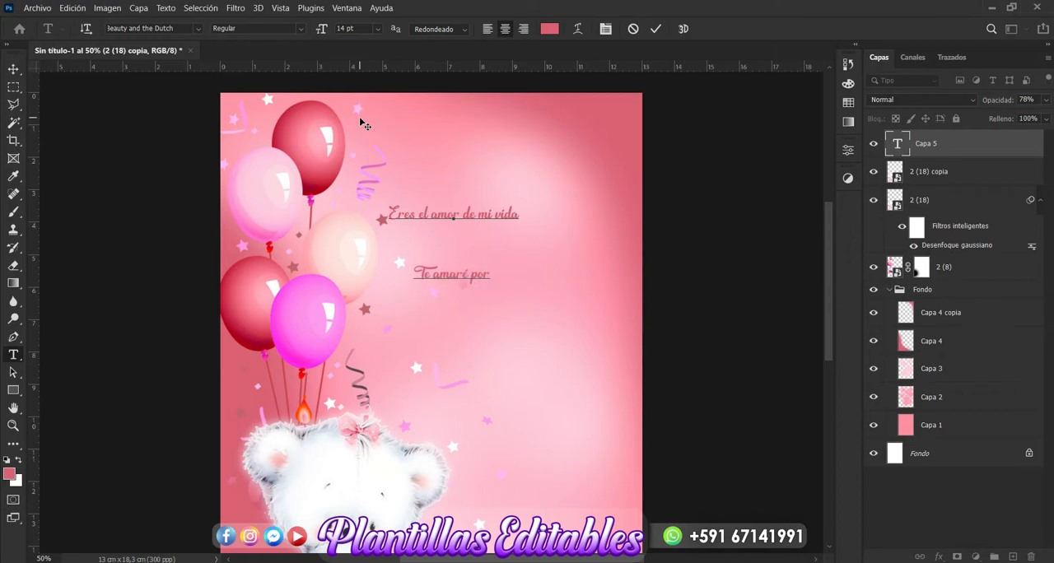
{"action": "type", "text": " siempre"}
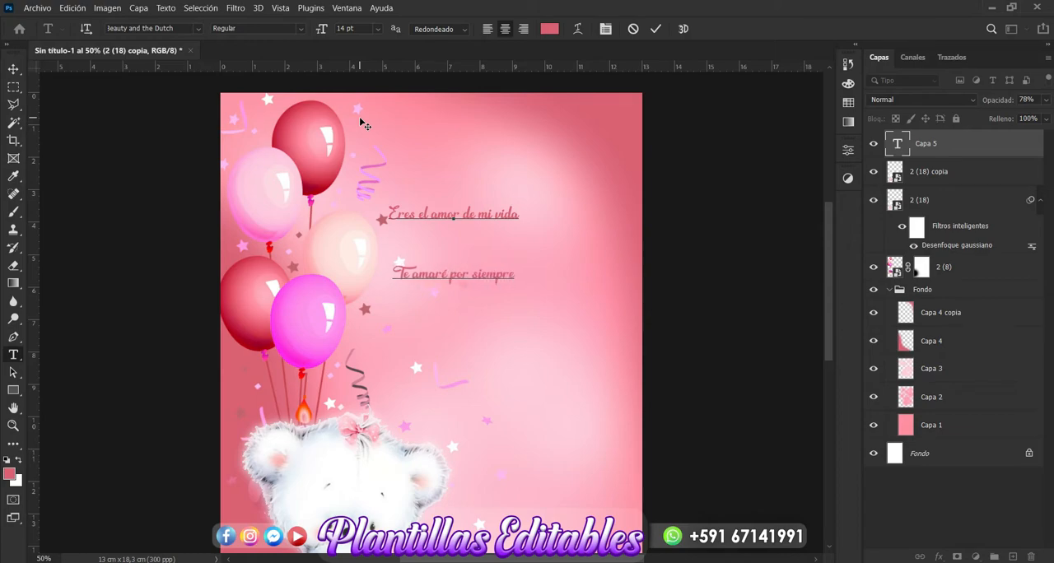
{"action": "type", "text": "..."}
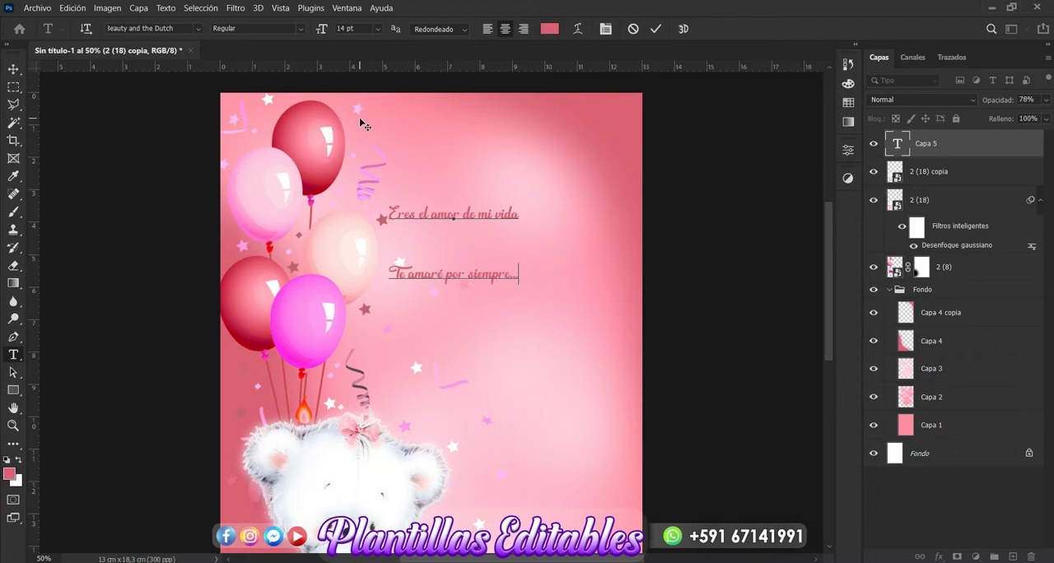
{"action": "left_click", "coordinate": [13, 70]}
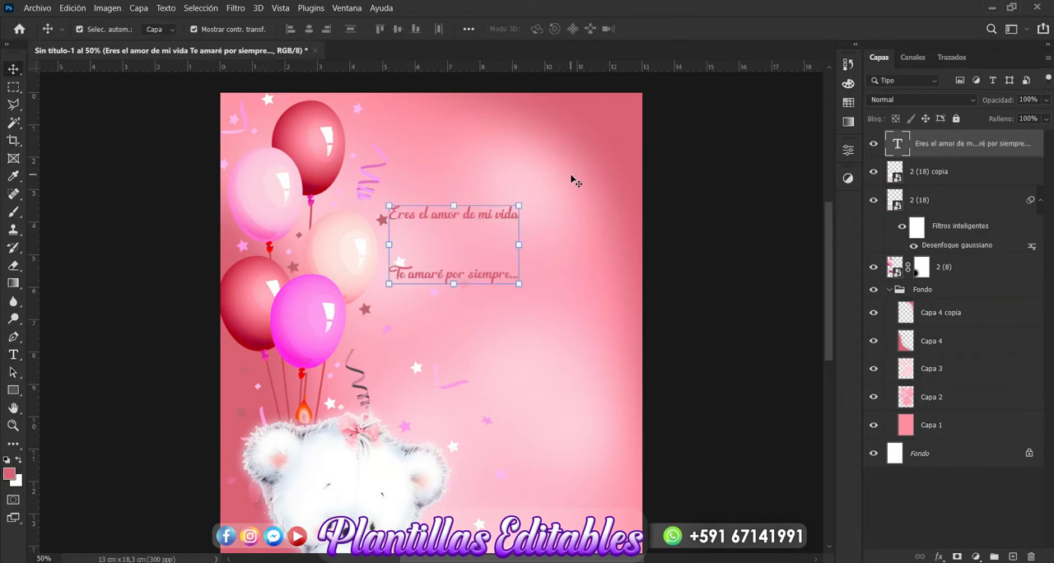
- Set the line spacing of the two-line message to 14 pt
{"action": "left_click", "coordinate": [848, 153]}
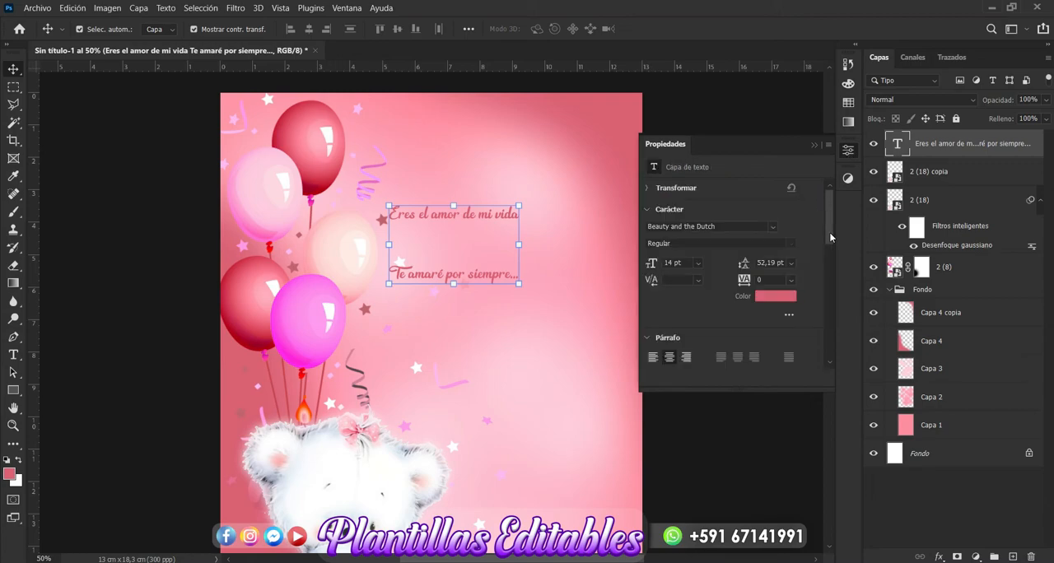
{"action": "left_click", "coordinate": [793, 264]}
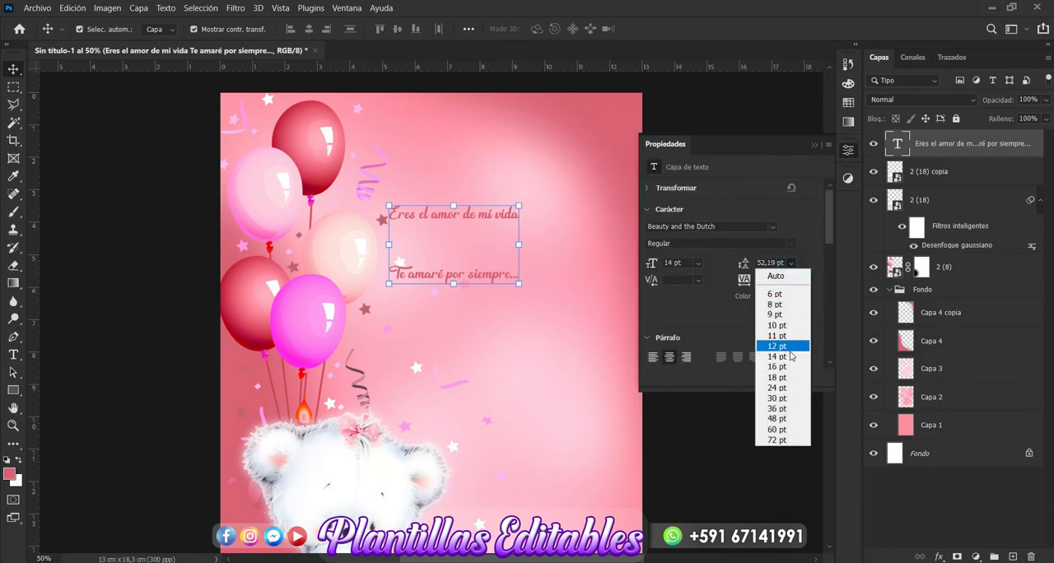
{"action": "left_click", "coordinate": [791, 348]}
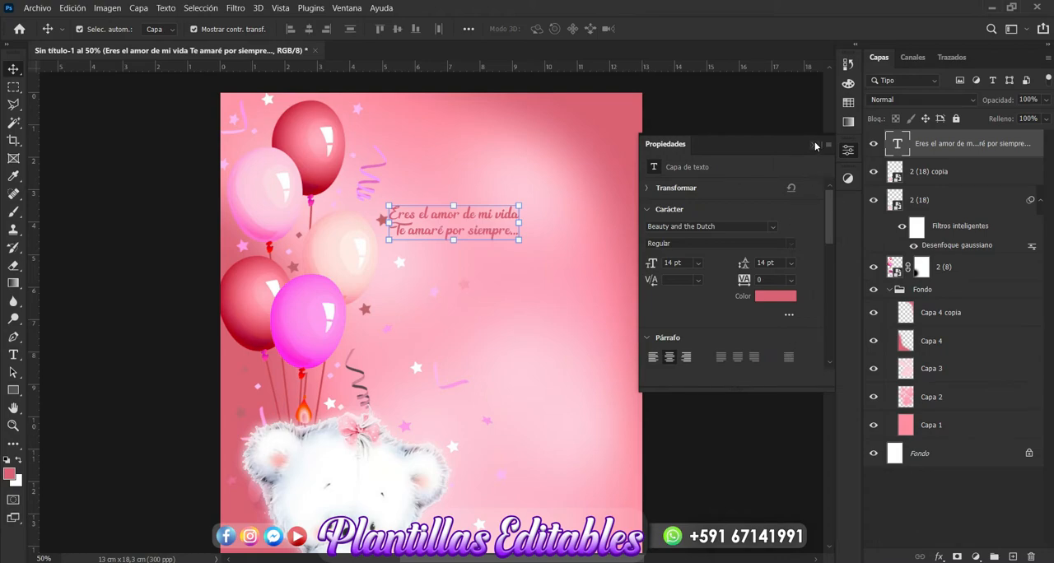
{"action": "left_click", "coordinate": [817, 146]}
- Enlarge the message to about 165% and place it in the light area beside the balloons
{"action": "left_click_drag", "start_coordinate": [523, 213], "coordinate": [608, 215]}
{"action": "left_click_drag", "start_coordinate": [558, 249], "coordinate": [565, 298]}
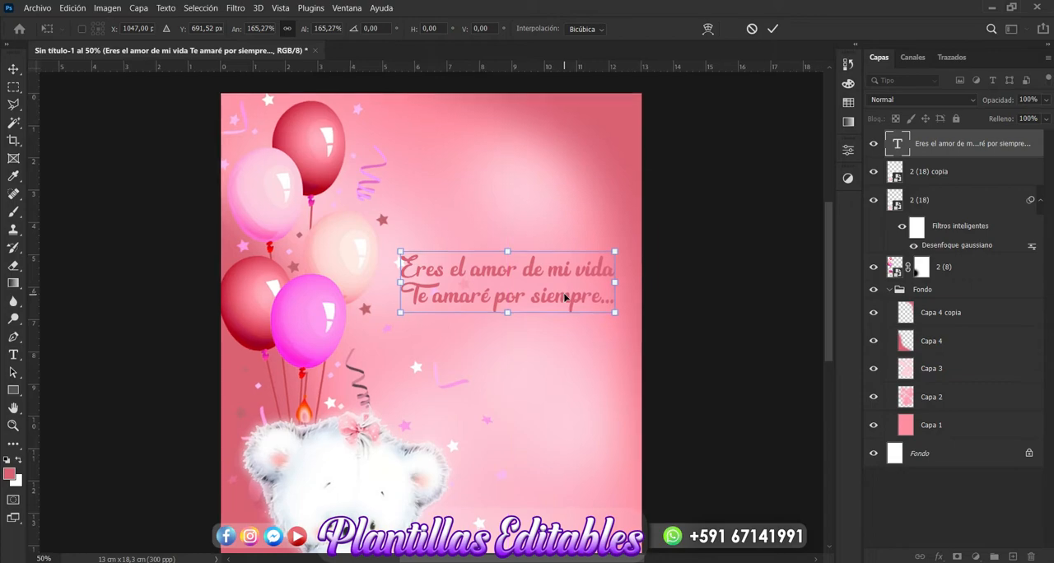
{"action": "key", "text": "ctrl+minus"}
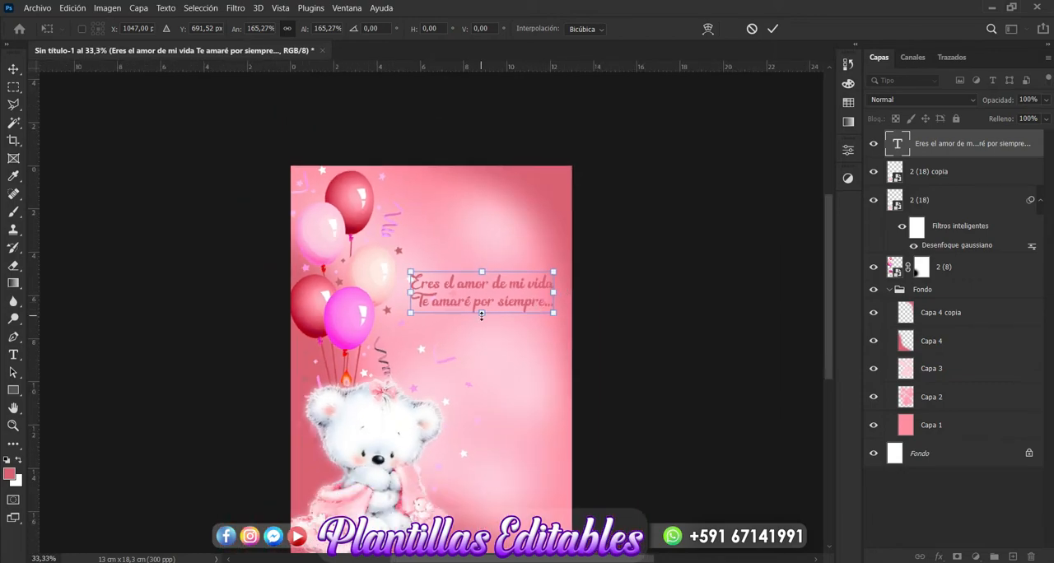
- Break the message into four lines: "Eres el amor", "de mi vida", "Te amaré" and "por siempre..."
{"action": "left_click", "coordinate": [14, 356]}
{"action": "left_click", "coordinate": [493, 283]}
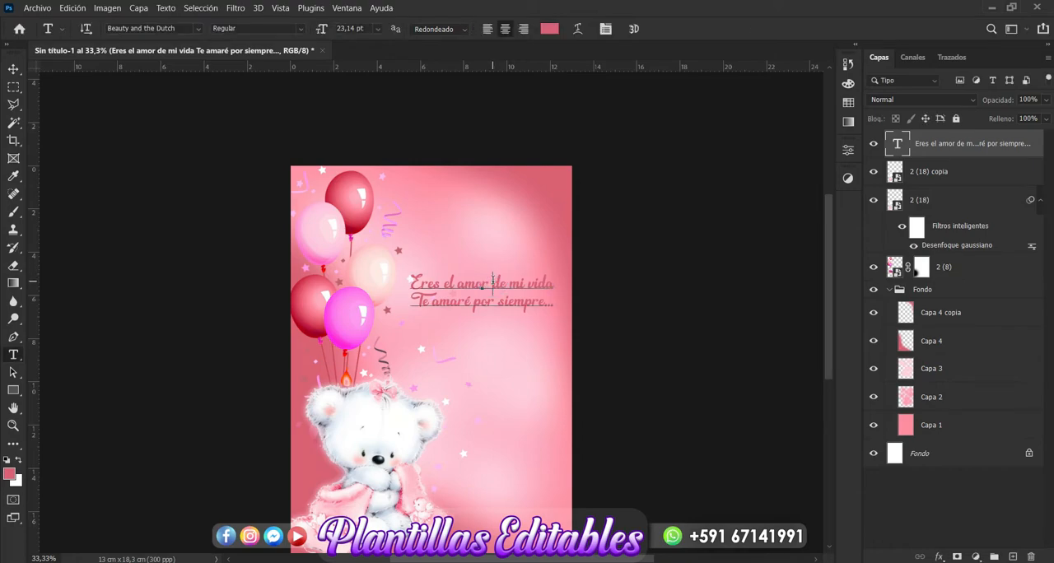
{"action": "key", "text": "Return"}
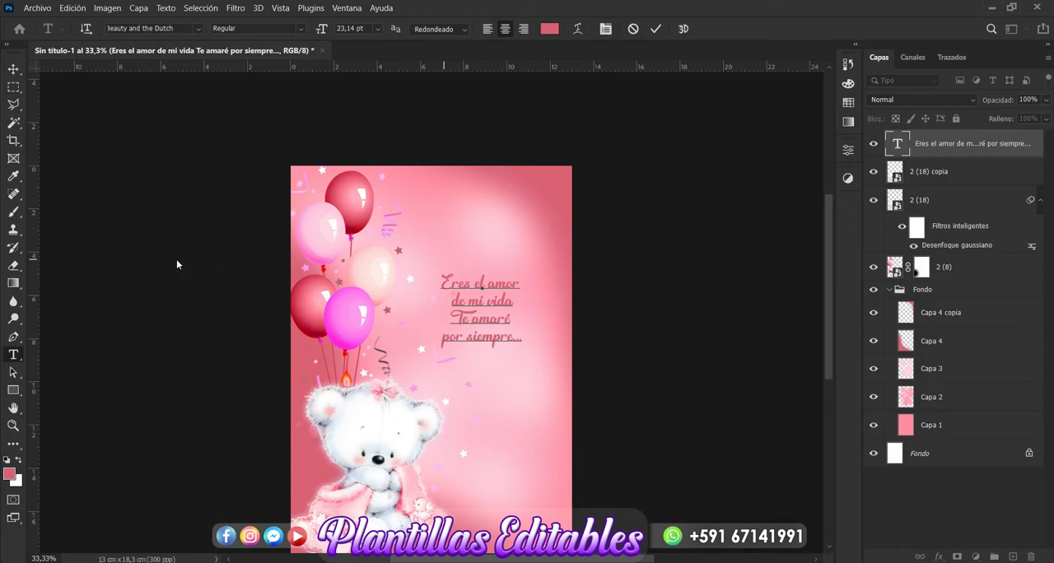
{"action": "key", "text": "ctrl+Return"}
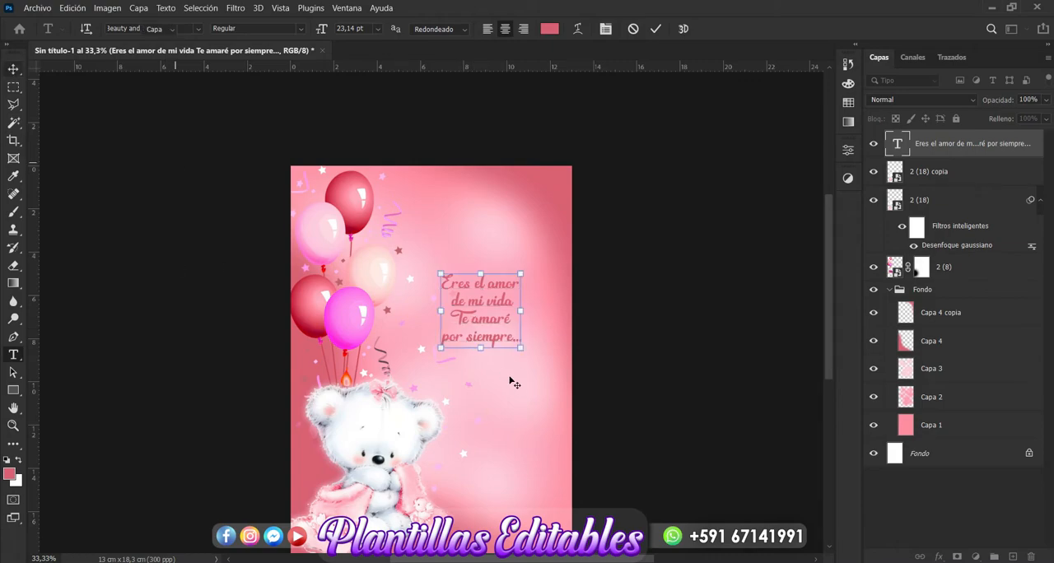
- Enlarge the four-line message to about 171.55% and place it in the light area beside the balloons
{"action": "key", "text": "v"}
{"action": "left_click_drag", "start_coordinate": [483, 275], "coordinate": [486, 217]}
{"action": "left_click_drag", "start_coordinate": [494, 299], "coordinate": [495, 314]}
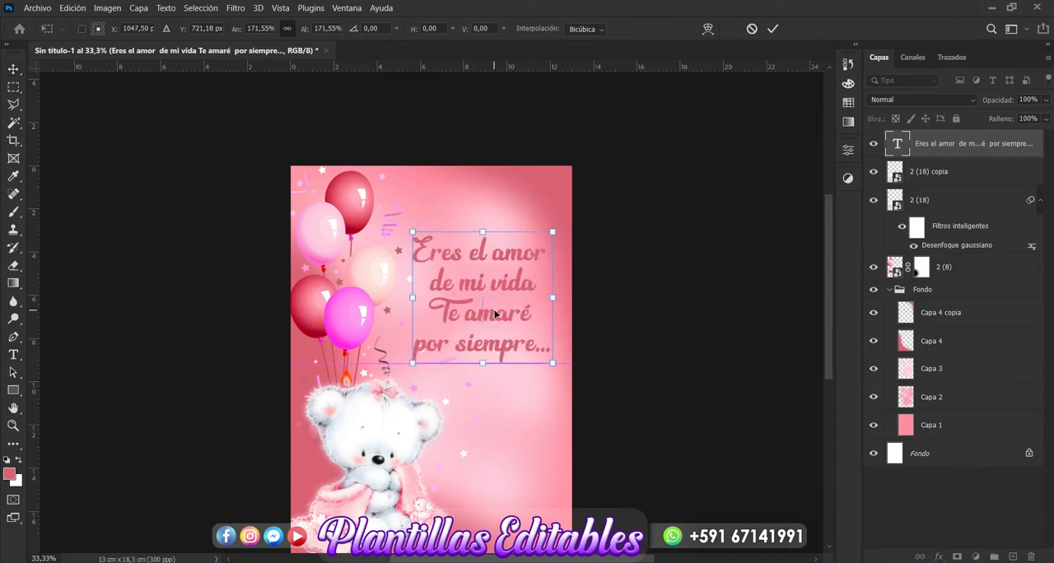
{"action": "key", "text": "Return"}
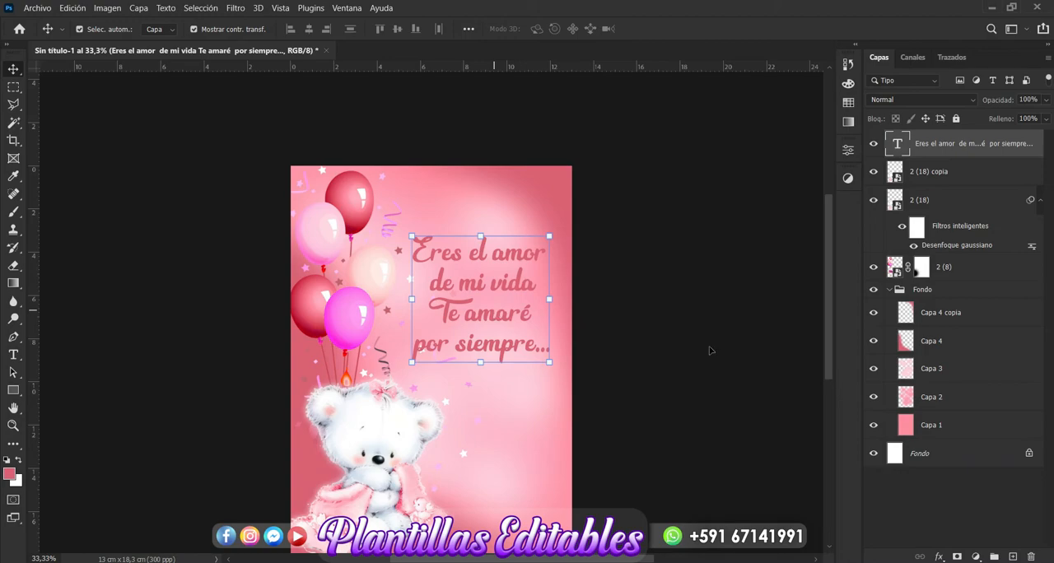
- Add a white exterior stroke of 4 px to the message, leaving bevel and emboss off
{"action": "left_click", "coordinate": [940, 558]}
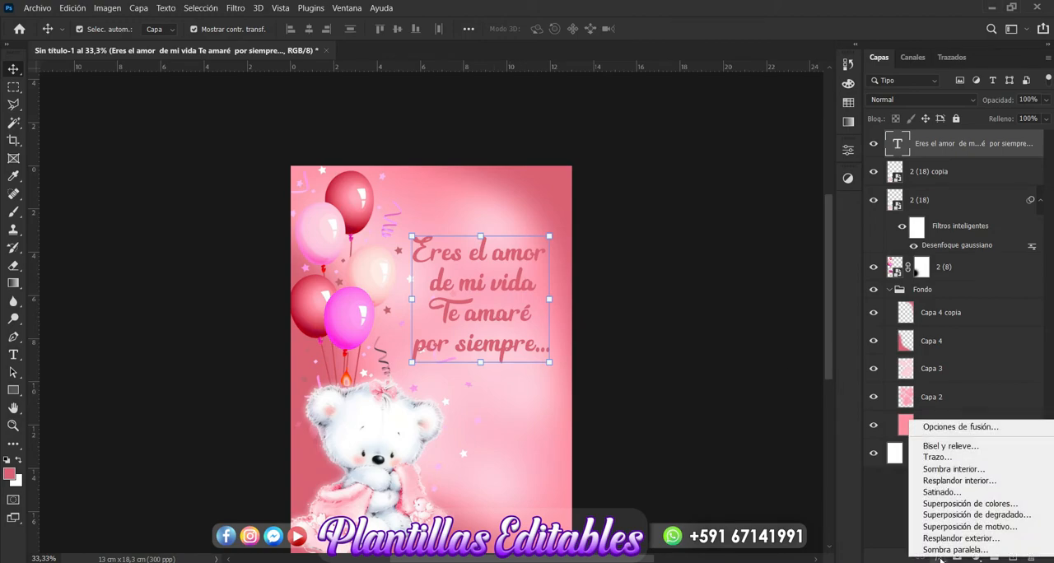
{"action": "left_click", "coordinate": [955, 457]}
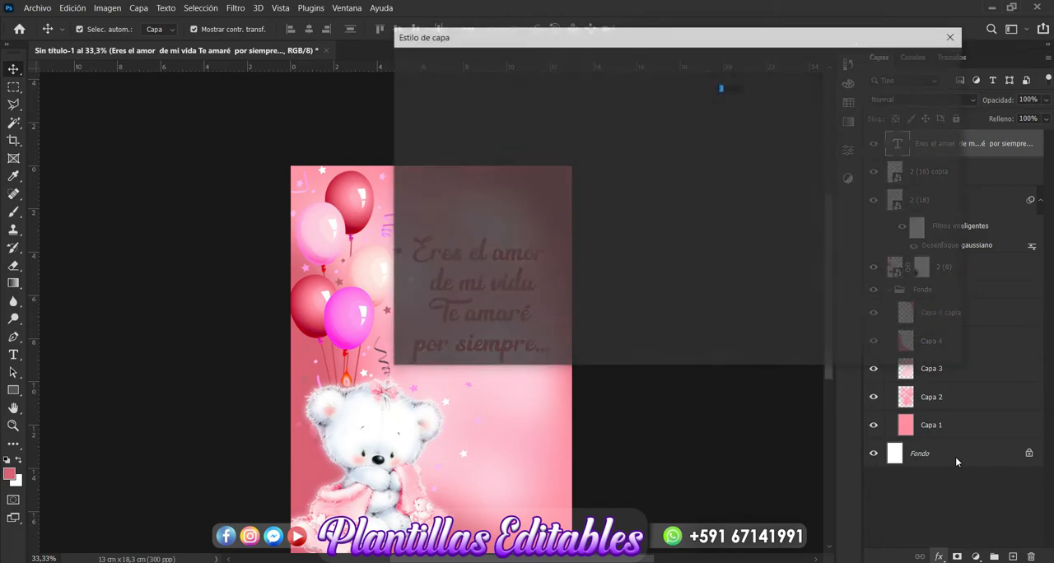
{"action": "left_click_drag", "start_coordinate": [620, 37], "coordinate": [934, 34]}
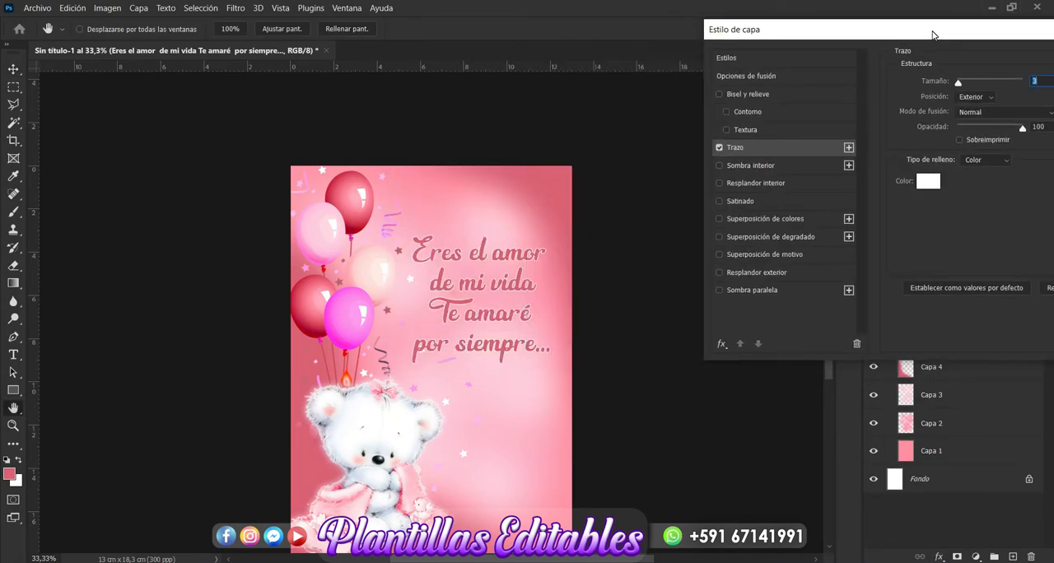
{"action": "left_click_drag", "start_coordinate": [960, 84], "coordinate": [961, 84]}
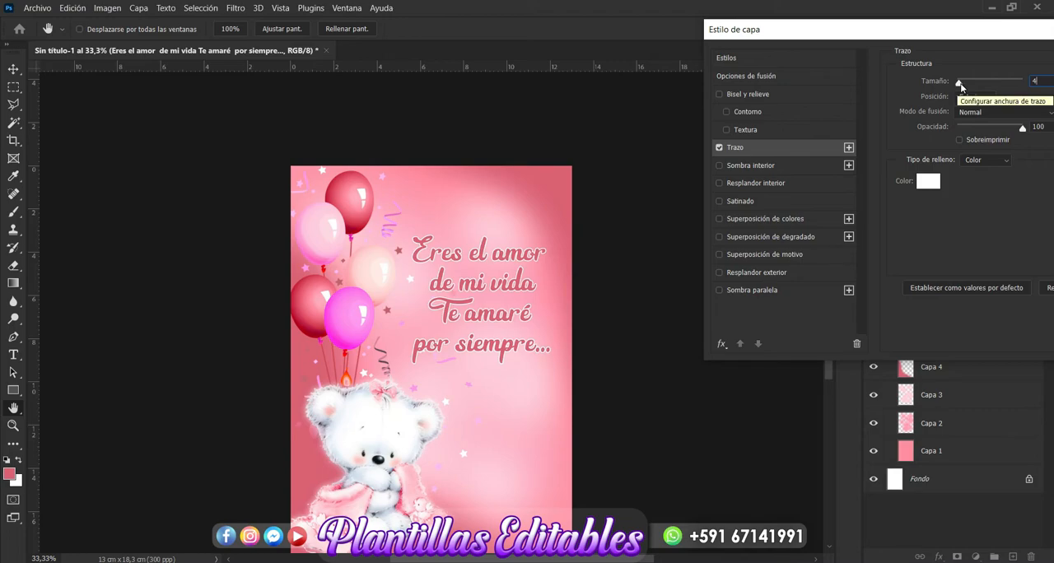
{"action": "left_click", "coordinate": [803, 96]}
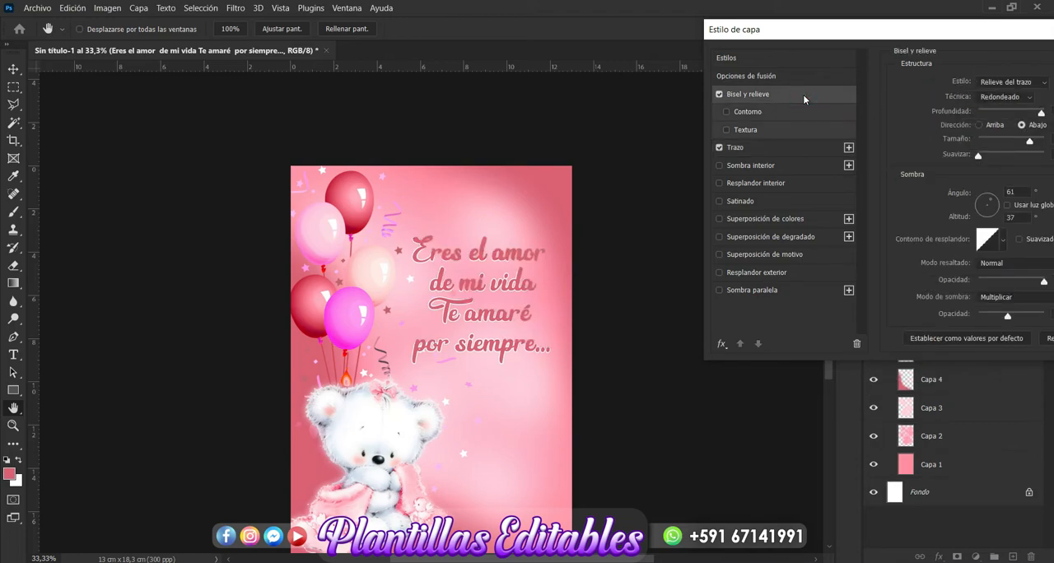
{"action": "left_click", "coordinate": [719, 95]}
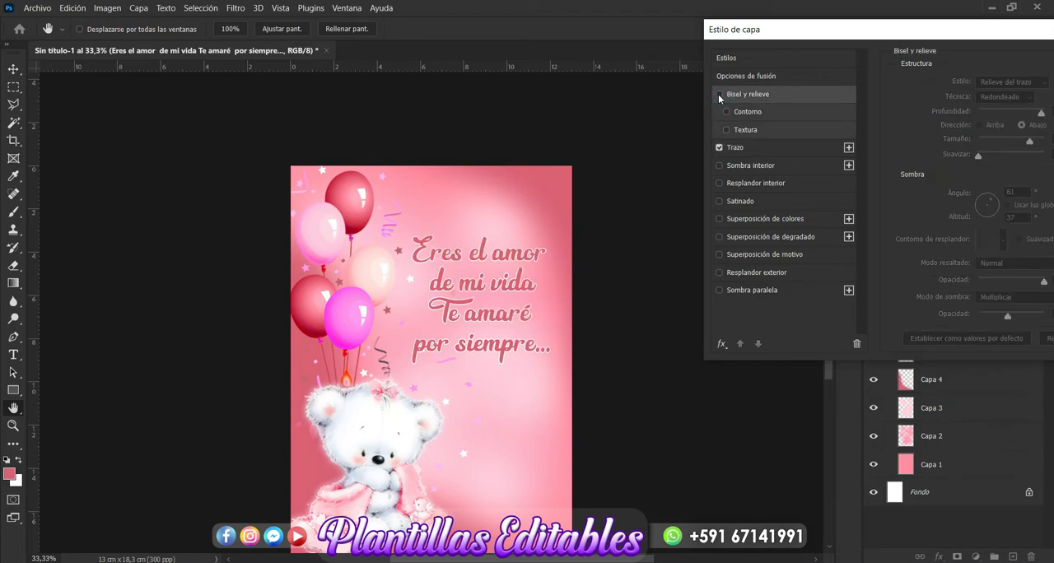
- Add a black drop shadow with 100% opacity to the message
{"action": "left_click", "coordinate": [755, 292]}
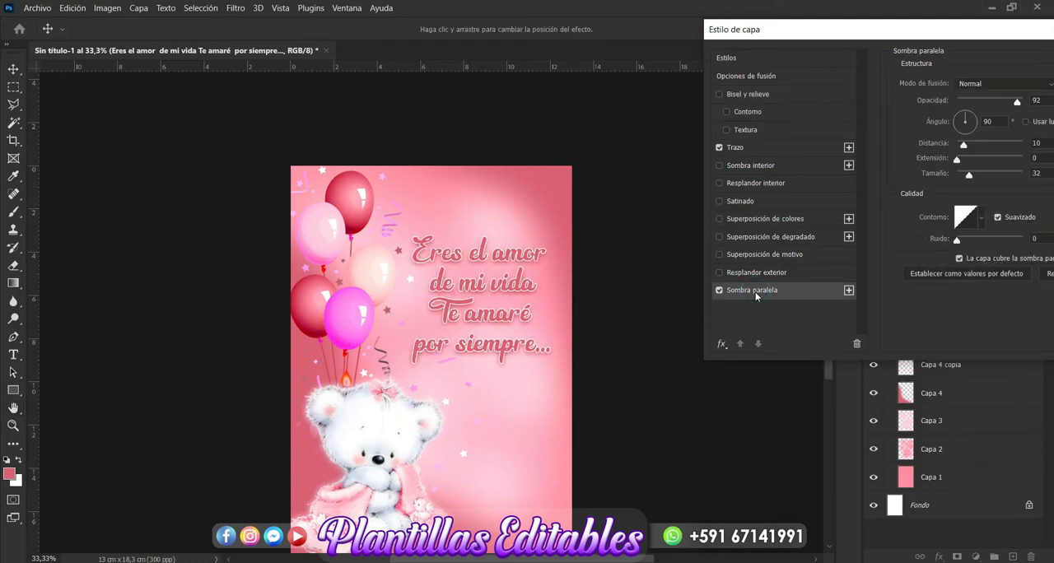
{"action": "left_click_drag", "start_coordinate": [970, 41], "coordinate": [888, 43]}
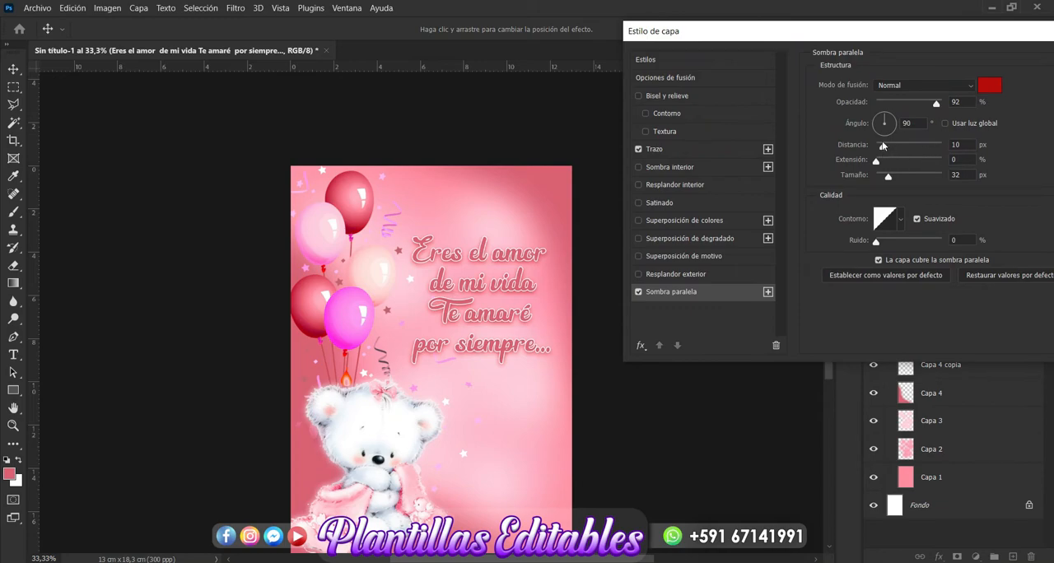
{"action": "left_click", "coordinate": [914, 102]}
{"action": "left_click_drag", "start_coordinate": [910, 103], "coordinate": [888, 108]}
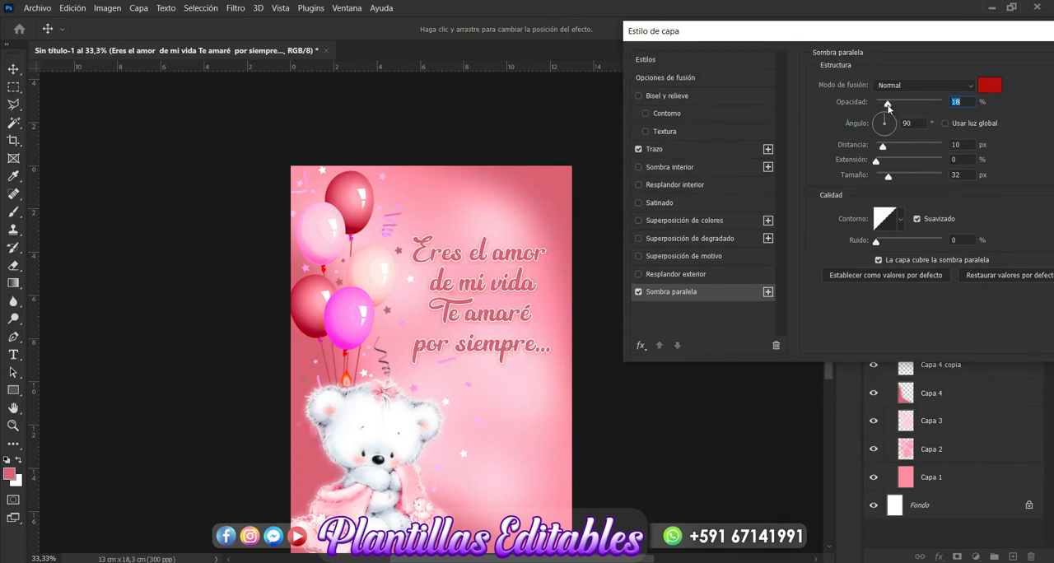
{"action": "left_click", "coordinate": [991, 86]}
{"action": "left_click", "coordinate": [664, 281]}
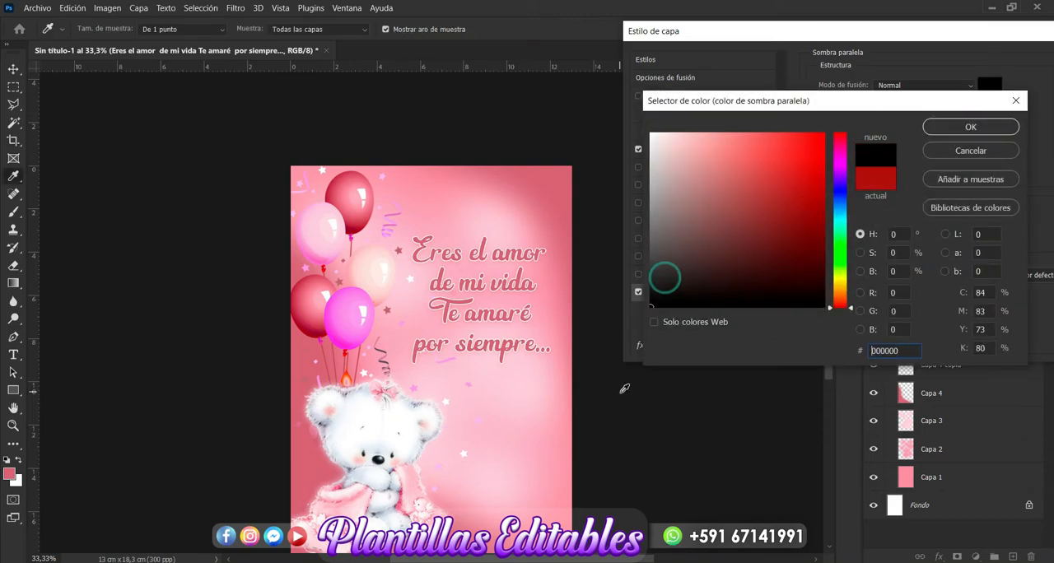
{"action": "left_click", "coordinate": [971, 127]}
{"action": "left_click_drag", "start_coordinate": [888, 105], "coordinate": [986, 106]}
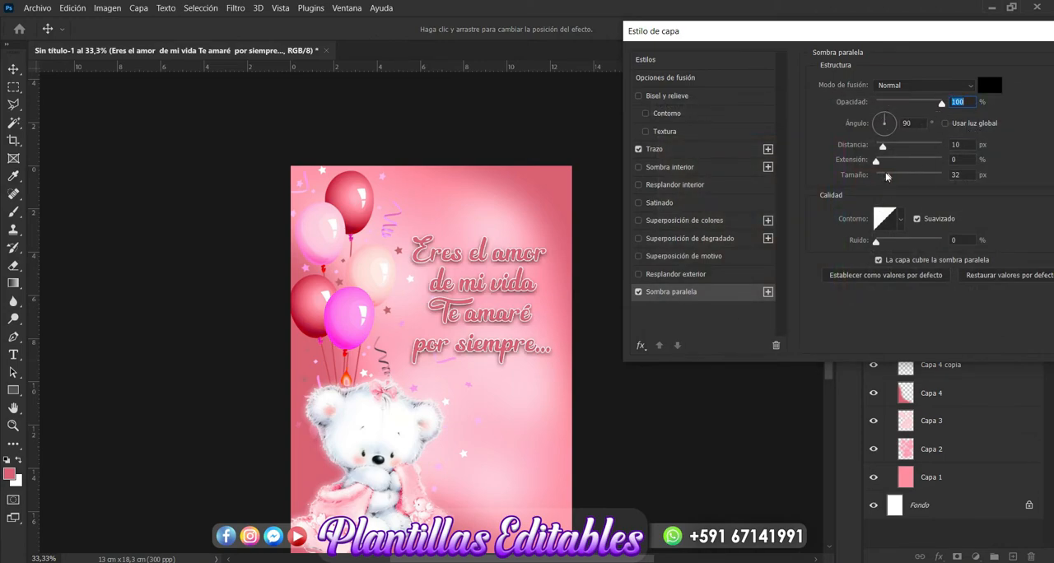
- Set the message's drop shadow to a distance of 13 px and a size of 6 px, and apply the layer style
{"action": "left_click_drag", "start_coordinate": [888, 176], "coordinate": [886, 151]}
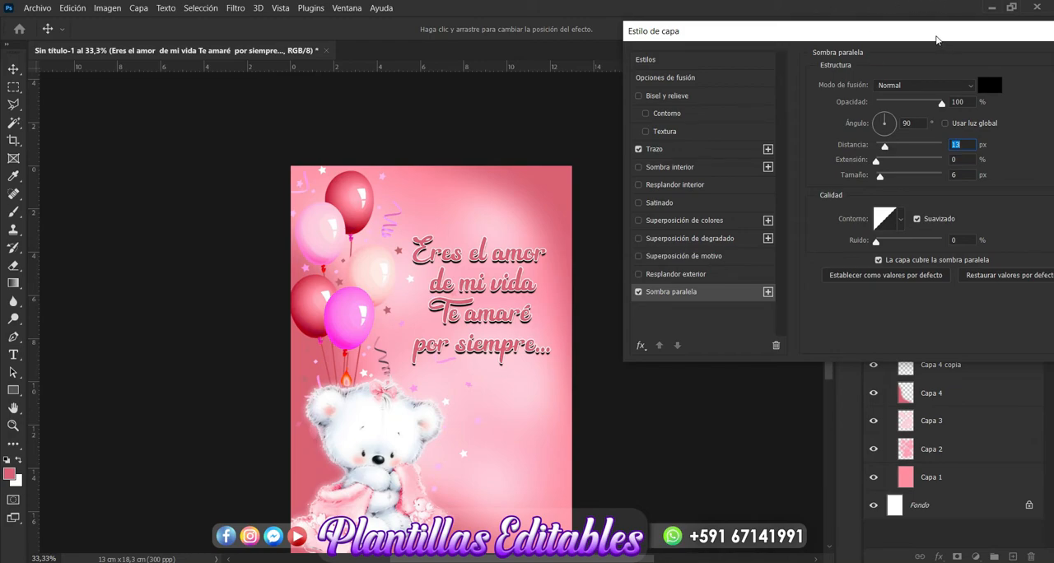
{"action": "left_click_drag", "start_coordinate": [947, 39], "coordinate": [731, 58]}
{"action": "left_click", "coordinate": [921, 87]}
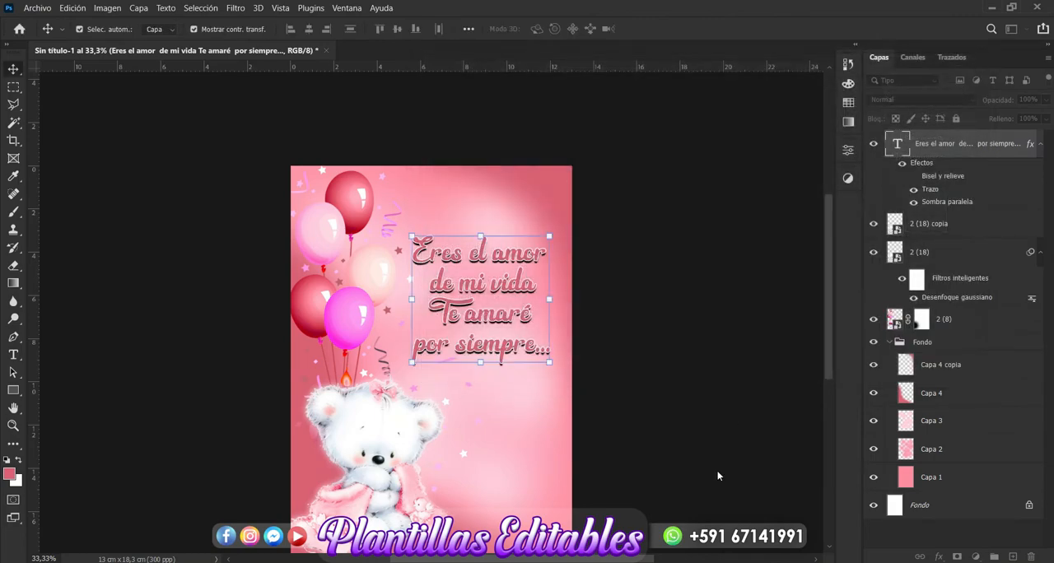
- Add a new centred text below the message with the couple's first names on separate lines, joined by "y" on its own line
{"action": "scroll", "coordinate": [717, 476], "scroll_direction": "down", "scroll_amount": 3}
{"action": "left_click", "coordinate": [709, 356]}
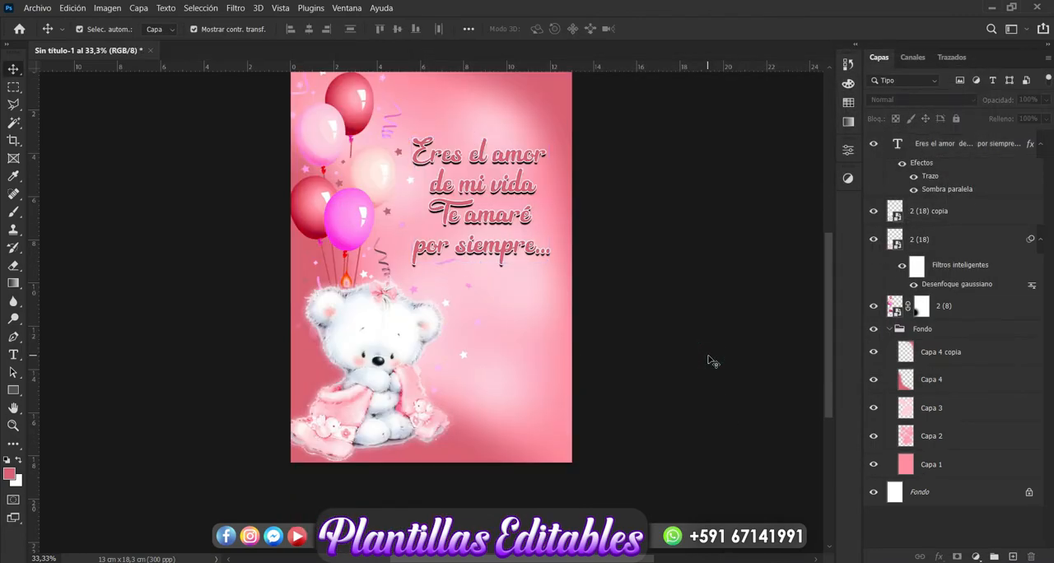
{"action": "left_click", "coordinate": [13, 355]}
{"action": "left_click", "coordinate": [482, 298]}
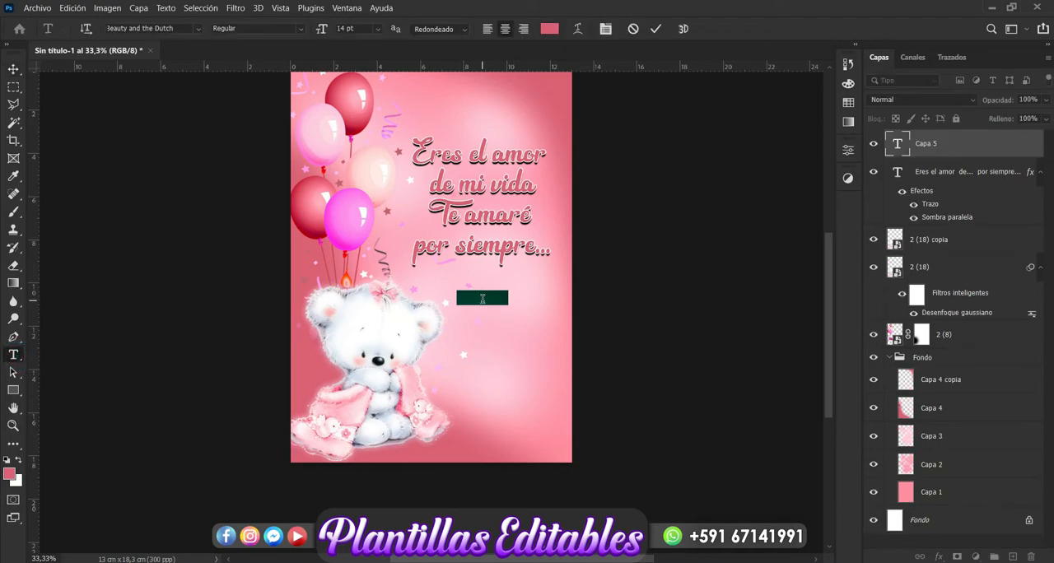
{"action": "type", "text": "Betty"}
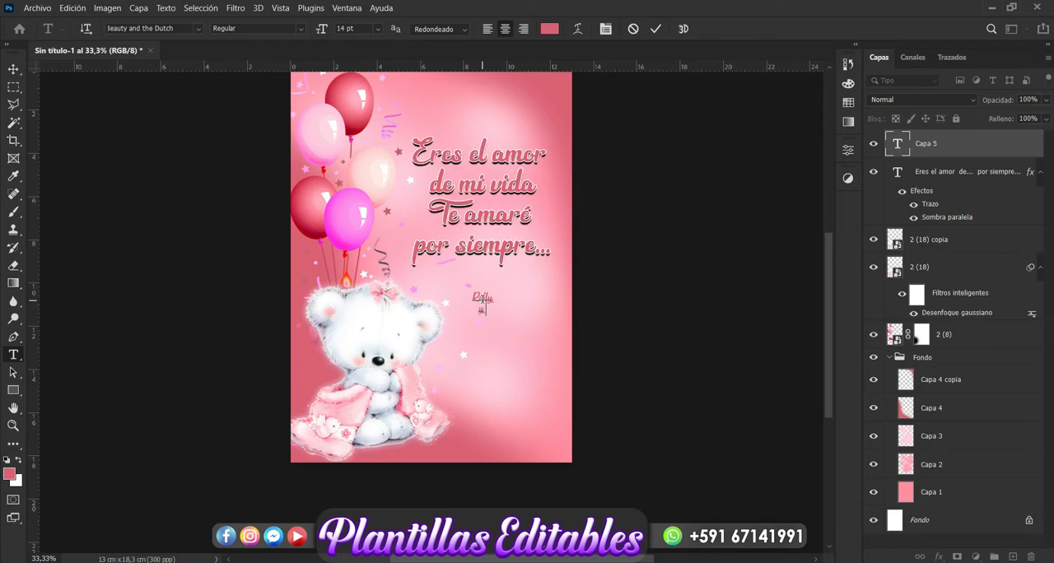
{"action": "type", "text": " y Zulema"}
- Enlarge the names text to about 243% and place it beside the bear, under the message
{"action": "left_click", "coordinate": [14, 70]}
{"action": "left_click_drag", "start_coordinate": [481, 324], "coordinate": [487, 370]}
{"action": "left_click_drag", "start_coordinate": [520, 331], "coordinate": [529, 330]}
{"action": "key", "text": "Return"}
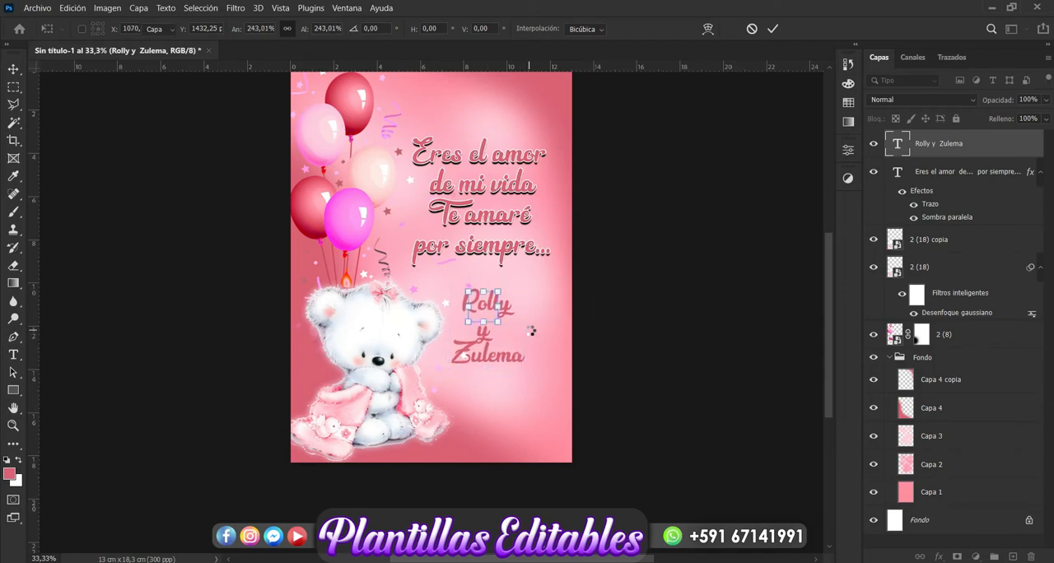
- Reduce the message's drop shadow to a distance of 8 px and a size of 2 px, and apply it
{"action": "left_click", "coordinate": [507, 255]}
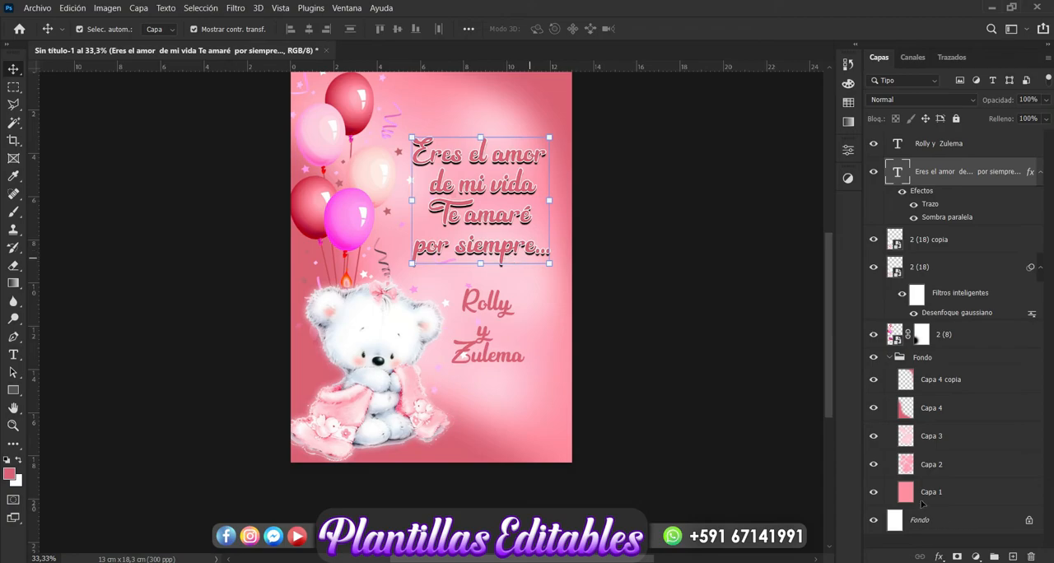
{"action": "left_click", "coordinate": [939, 557]}
{"action": "left_click", "coordinate": [945, 549]}
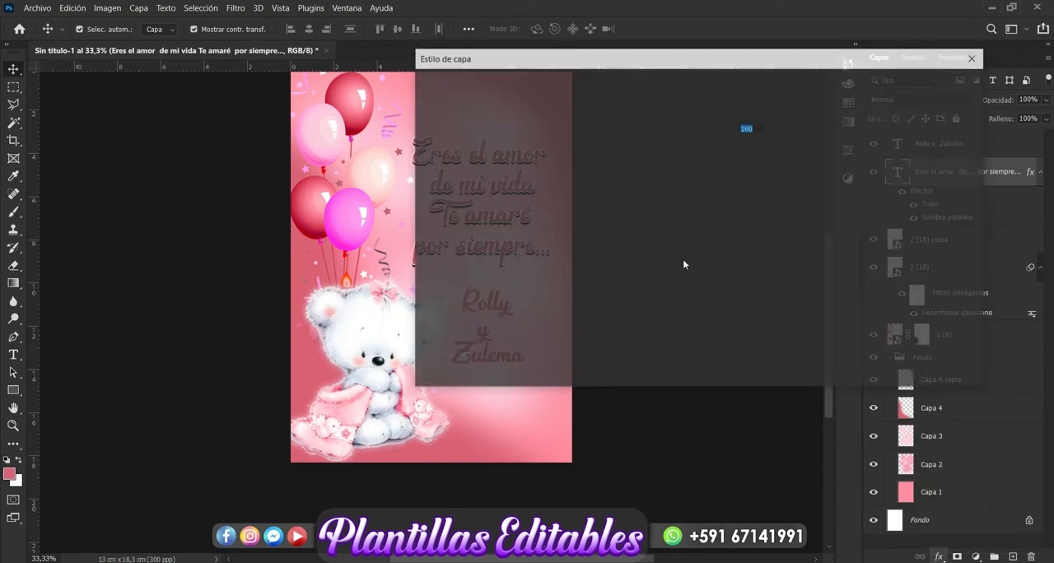
{"action": "left_click_drag", "start_coordinate": [615, 62], "coordinate": [804, 68]}
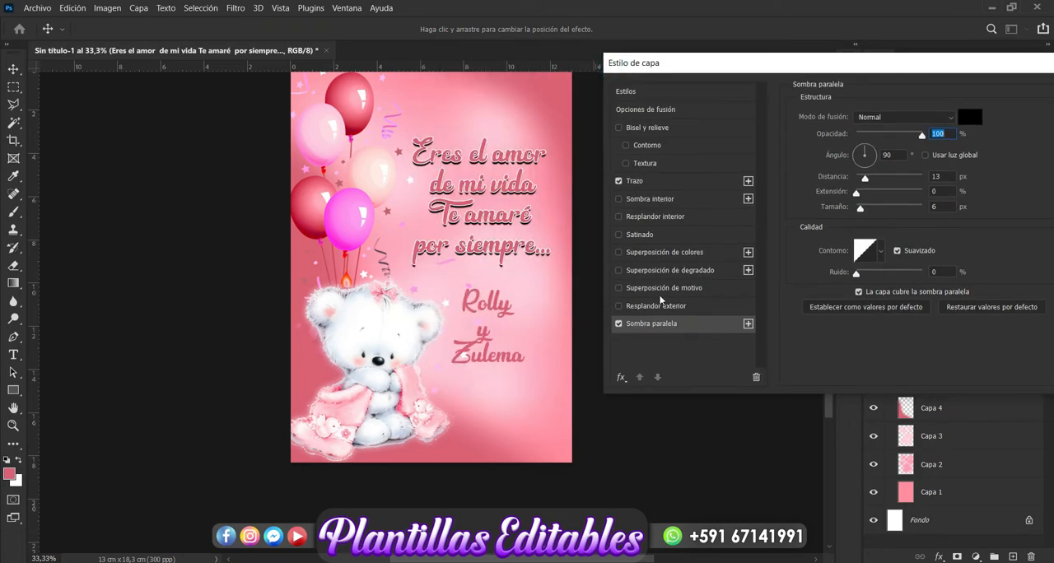
{"action": "left_click", "coordinate": [619, 325]}
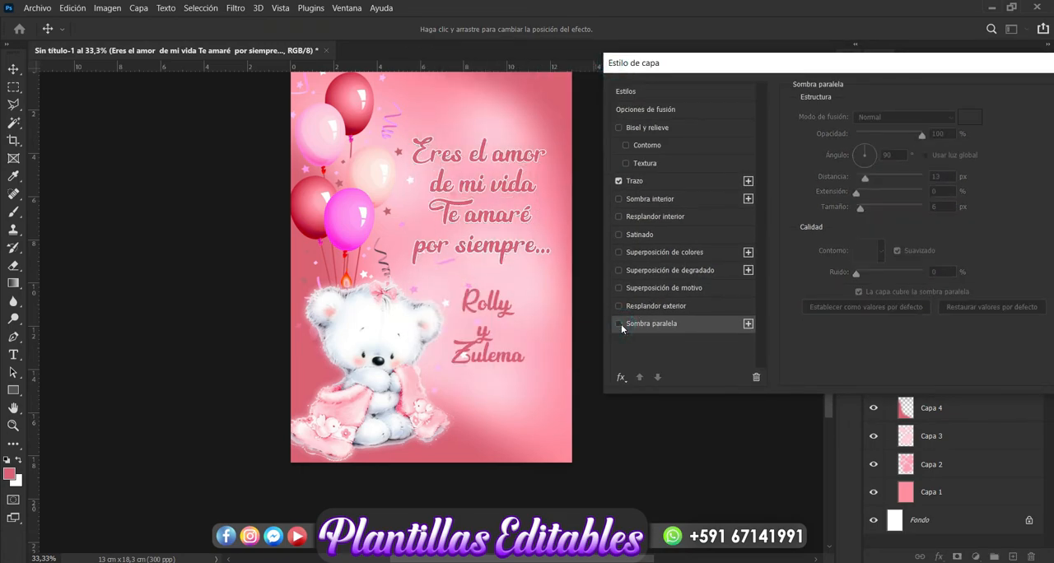
{"action": "left_click", "coordinate": [684, 322]}
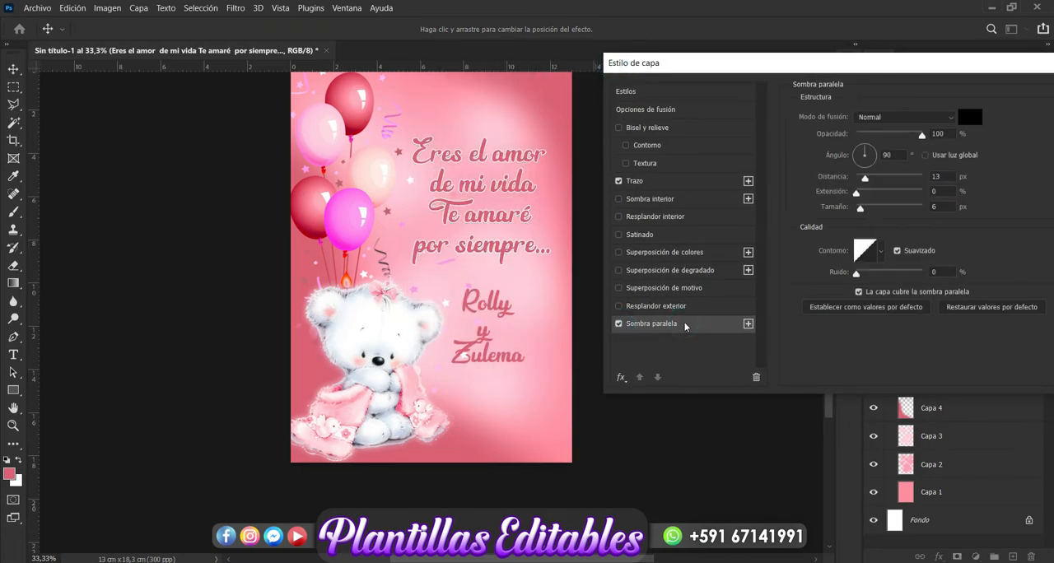
{"action": "mouse_move", "coordinate": [865, 178]}
{"action": "left_mouse_down"}
{"action": "mouse_move", "coordinate": [857, 210]}
{"action": "mouse_move", "coordinate": [863, 181]}
{"action": "left_mouse_up"}
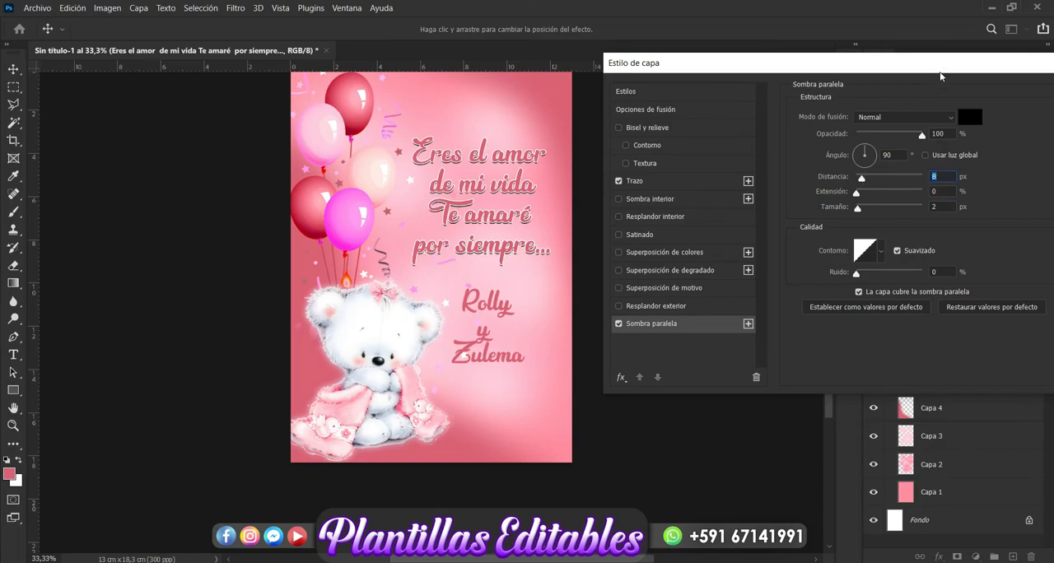
{"action": "left_click_drag", "start_coordinate": [930, 62], "coordinate": [797, 62]}
{"action": "left_click", "coordinate": [958, 98]}
{"action": "left_click", "coordinate": [702, 371]}
- Apply a very light pink colour overlay at 100% opacity to the names text
{"action": "left_click", "coordinate": [495, 363]}
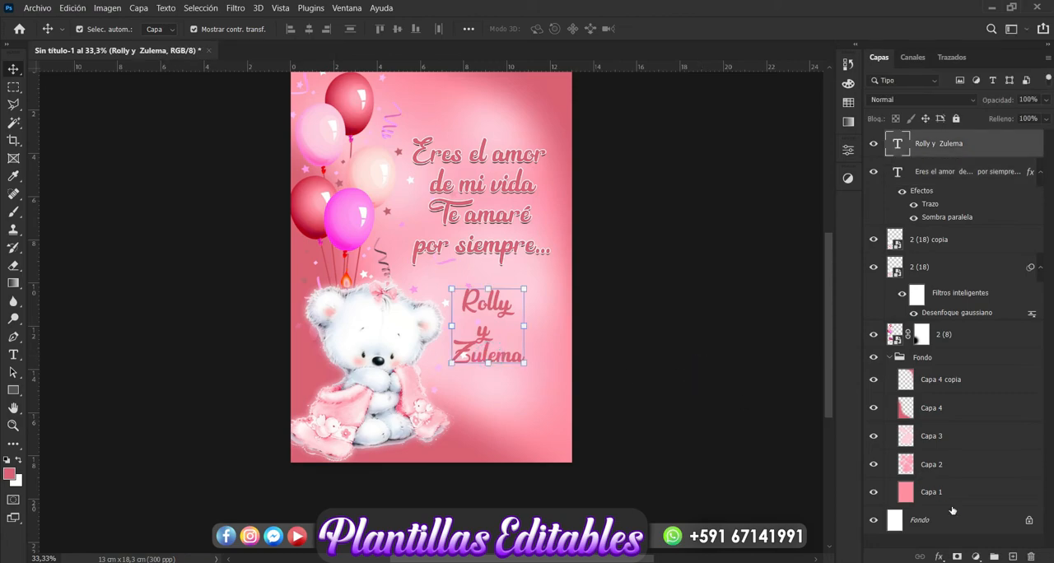
{"action": "left_click", "coordinate": [939, 558]}
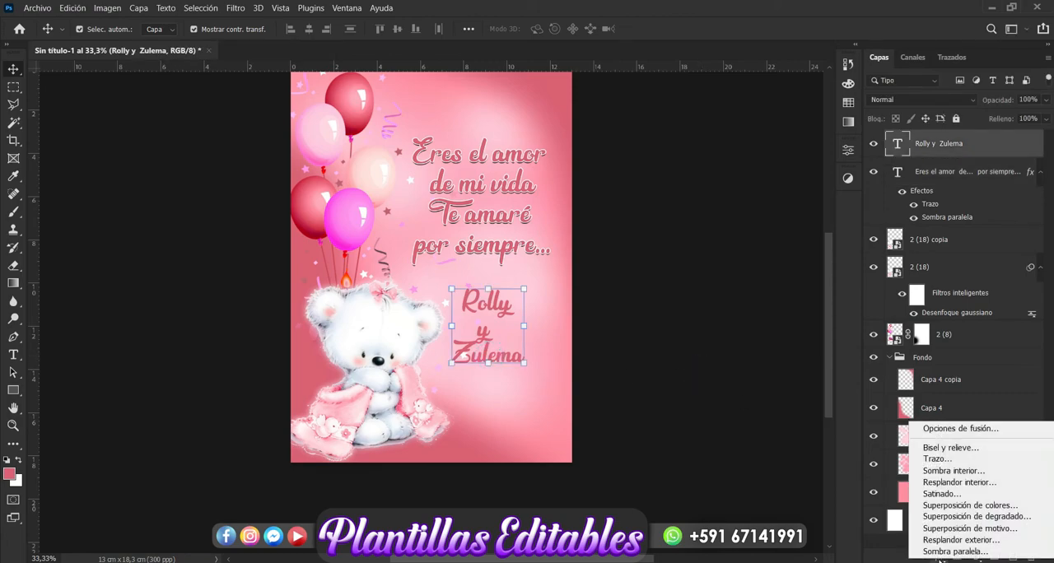
{"action": "left_click", "coordinate": [972, 506]}
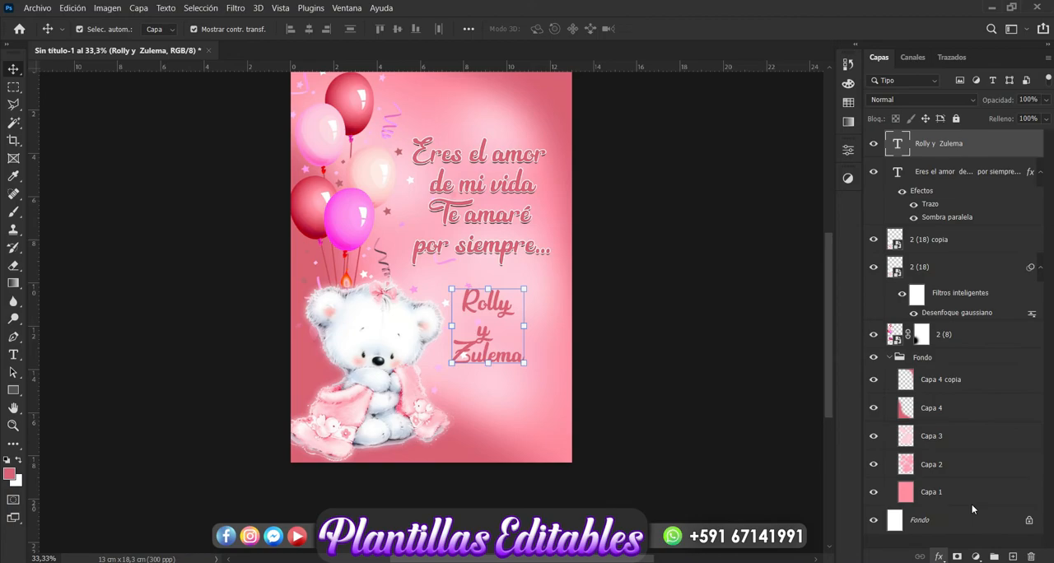
{"action": "left_click_drag", "start_coordinate": [709, 66], "coordinate": [842, 31]}
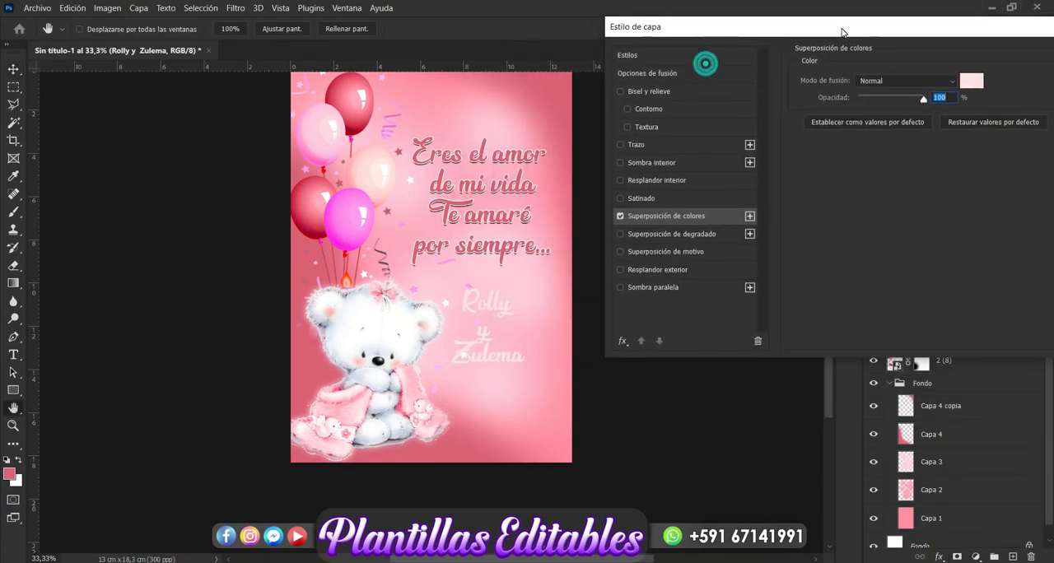
- Add a 6 px exterior stroke to the names text in the dark pink sampled from the message lettering
{"action": "left_click", "coordinate": [665, 145]}
{"action": "left_click", "coordinate": [821, 178]}
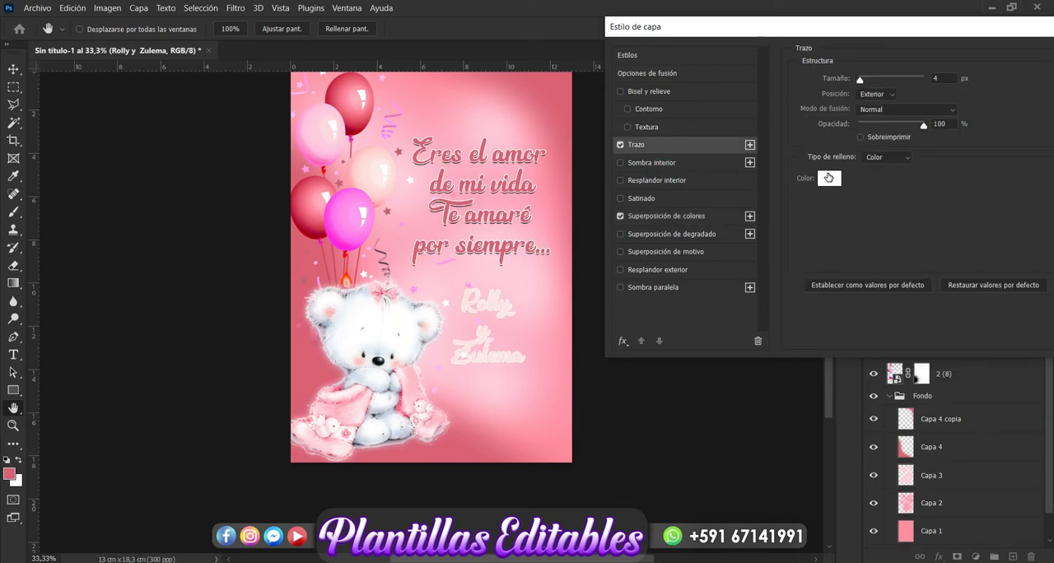
{"action": "left_click", "coordinate": [508, 249]}
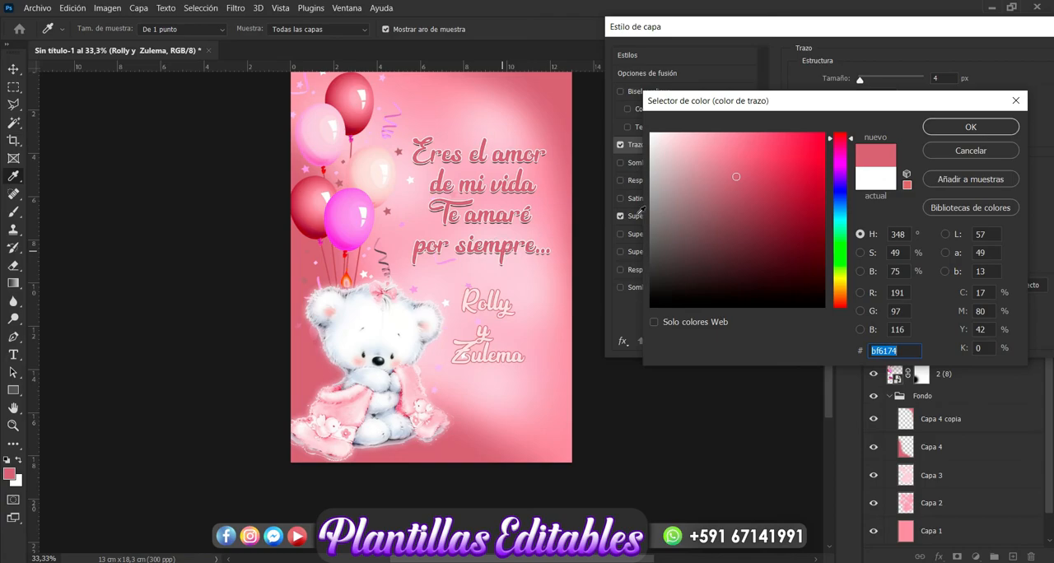
{"action": "left_click", "coordinate": [935, 128]}
{"action": "left_click_drag", "start_coordinate": [860, 79], "coordinate": [863, 81]}
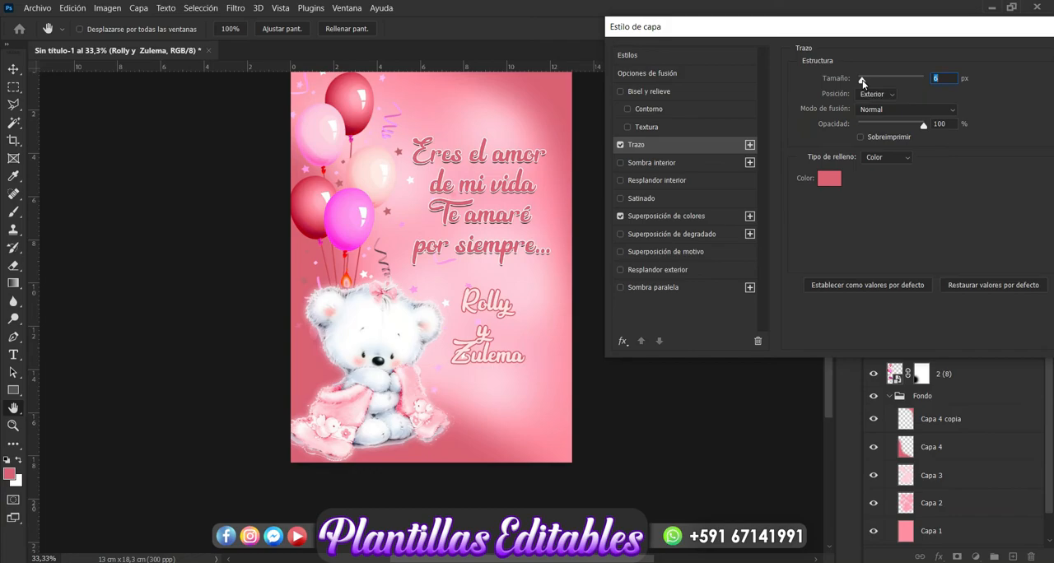
{"action": "left_click_drag", "start_coordinate": [924, 38], "coordinate": [824, 46]}
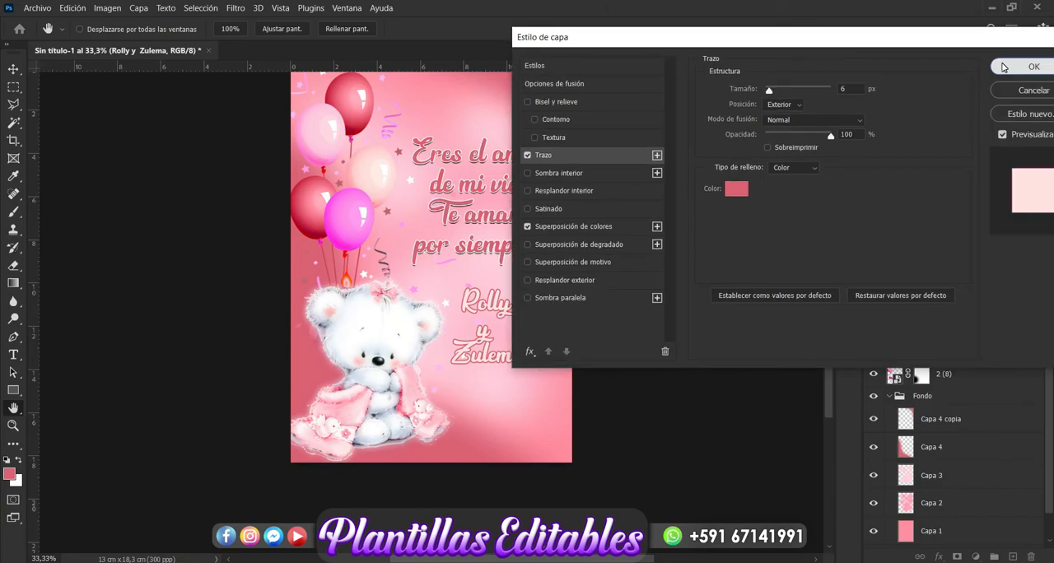
{"action": "left_click", "coordinate": [1002, 66]}
{"action": "left_click", "coordinate": [694, 420]}
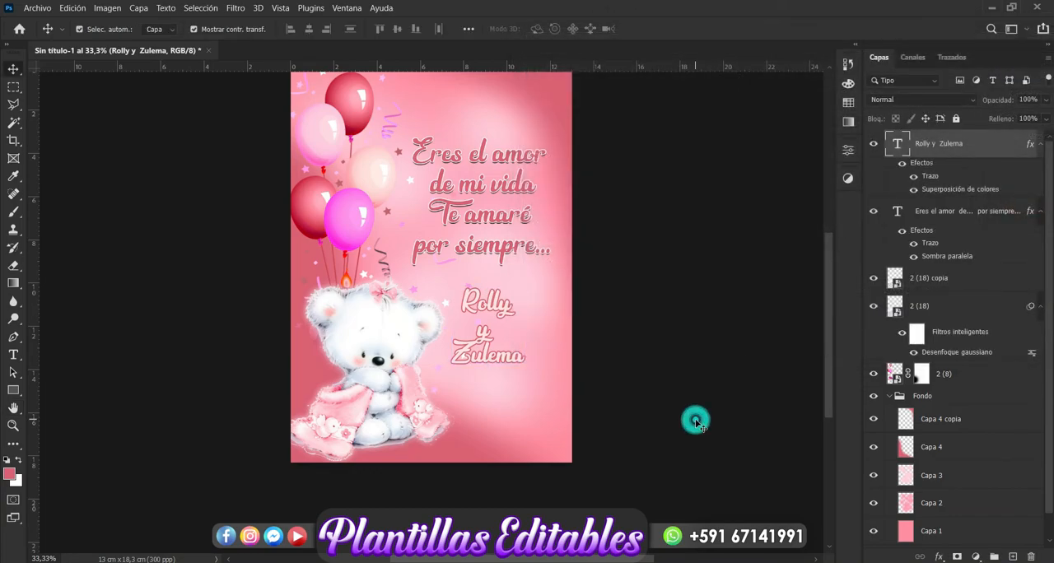
- Place the polka-dot heart image 316 from the Nueva carpeta (4) folder, scaled to about 2.92%, beside the names text
{"action": "mouse_move", "coordinate": [149, 557]}
{"action": "left_click", "coordinate": [218, 519]}
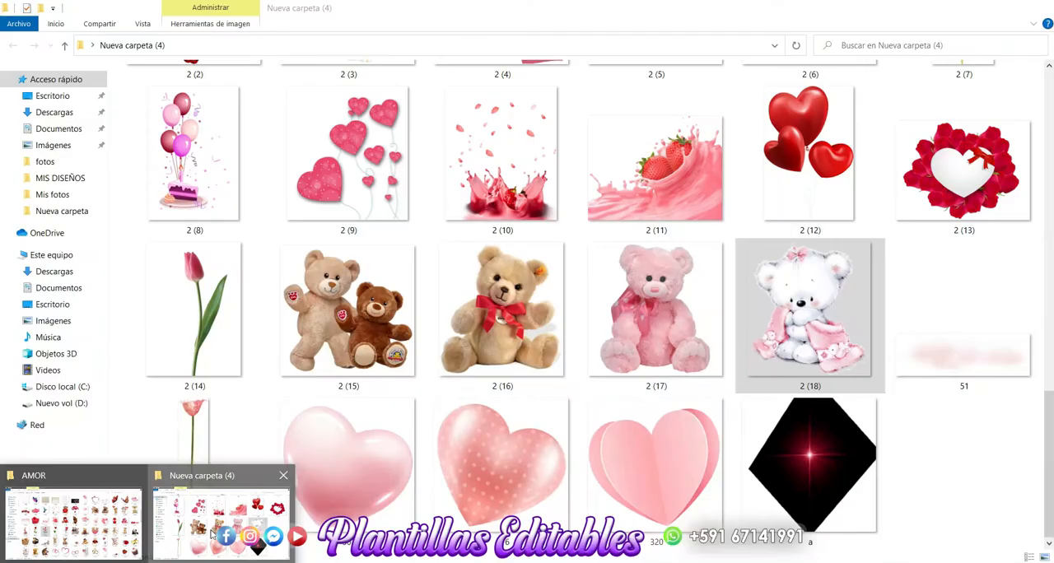
{"action": "left_click", "coordinate": [510, 463]}
{"action": "left_click_drag", "start_coordinate": [503, 463], "coordinate": [439, 400]}
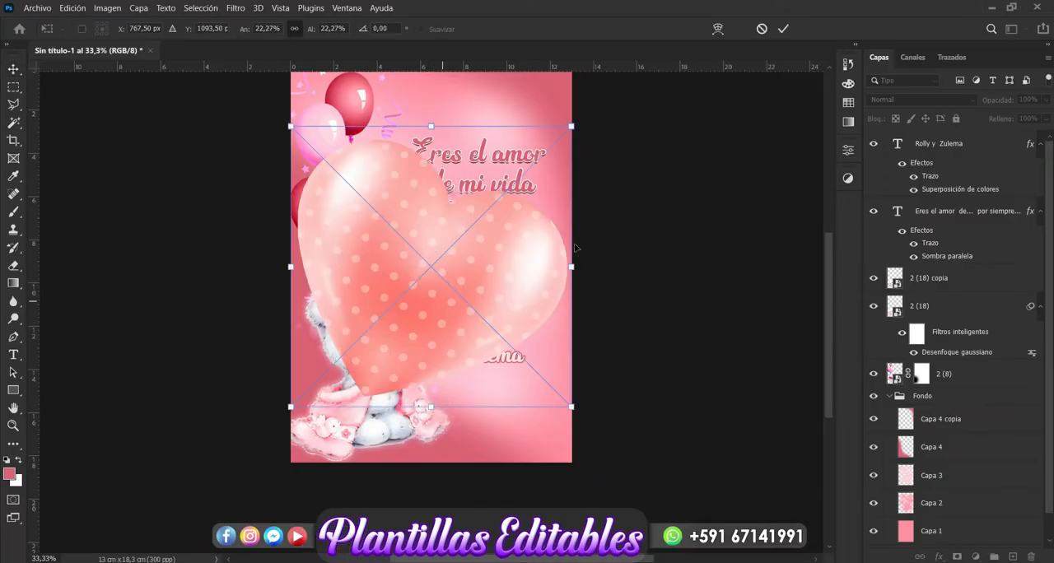
{"action": "left_click_drag", "start_coordinate": [572, 126], "coordinate": [533, 327]}
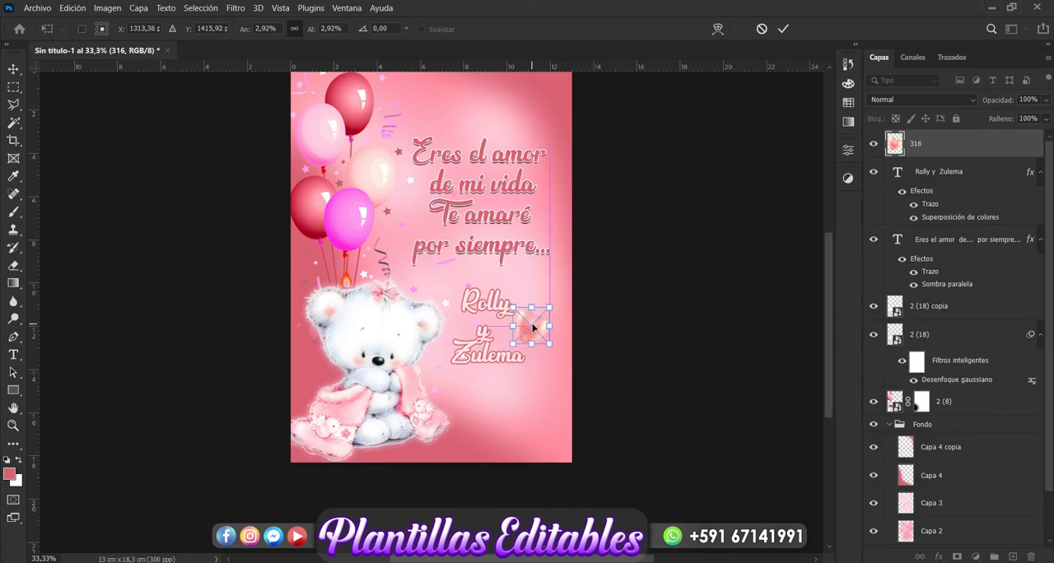
{"action": "key", "text": "Return"}
- Duplicate the heart, move the copy just above the original and scale it down slightly
{"action": "key", "text": "ctrl+j"}
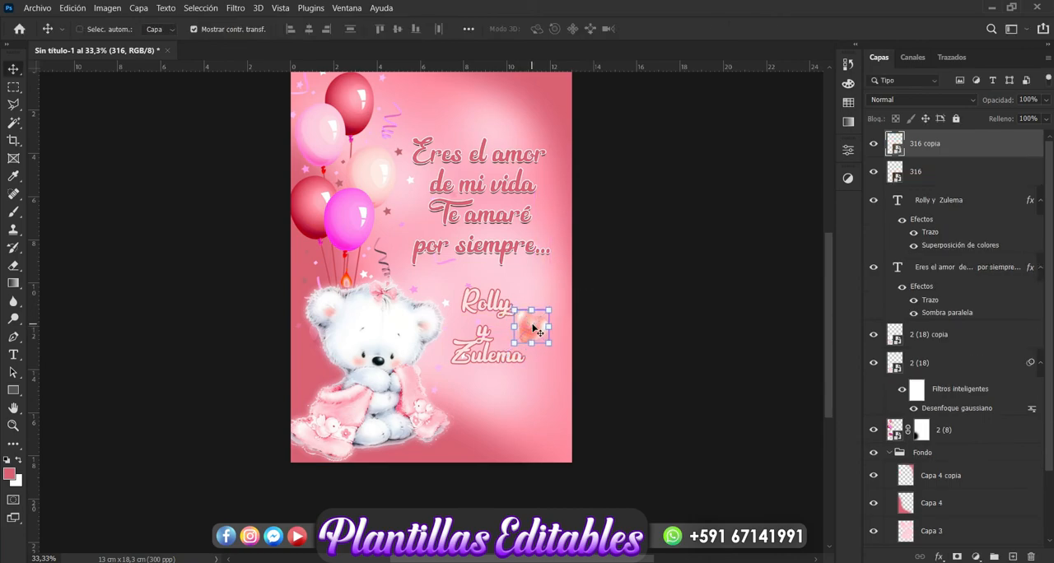
{"action": "left_click_drag", "start_coordinate": [534, 330], "coordinate": [537, 289]}
{"action": "key", "text": "ctrl+t"}
{"action": "key", "text": "Return"}
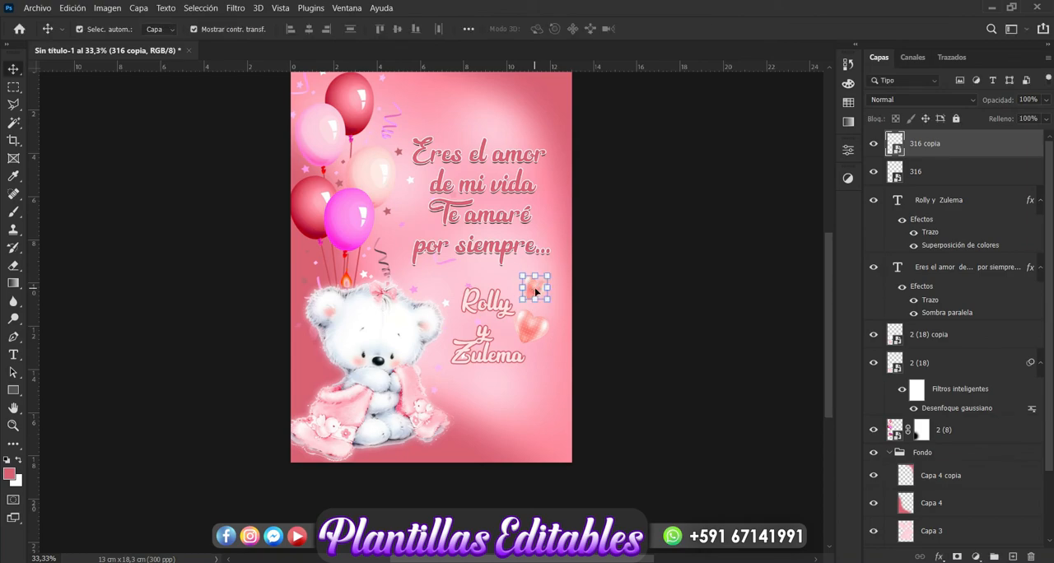
- Duplicate the smaller heart, place the copy below the large heart beside the names, and make it slightly smaller
{"action": "key", "text": "ctrl+j"}
{"action": "left_click_drag", "start_coordinate": [540, 295], "coordinate": [546, 360]}
{"action": "key", "text": "Return"}
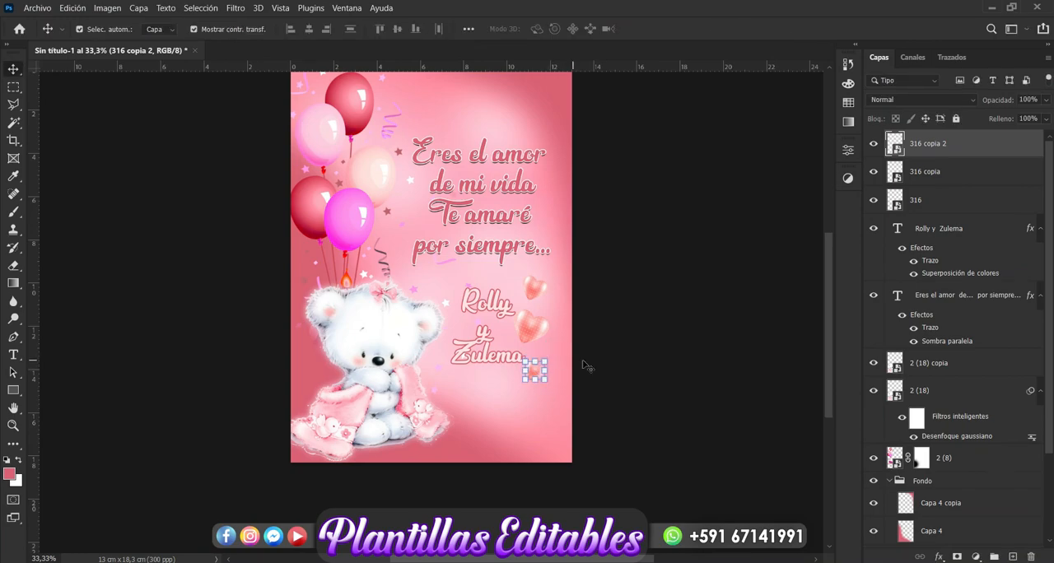
{"action": "left_click", "coordinate": [617, 360]}
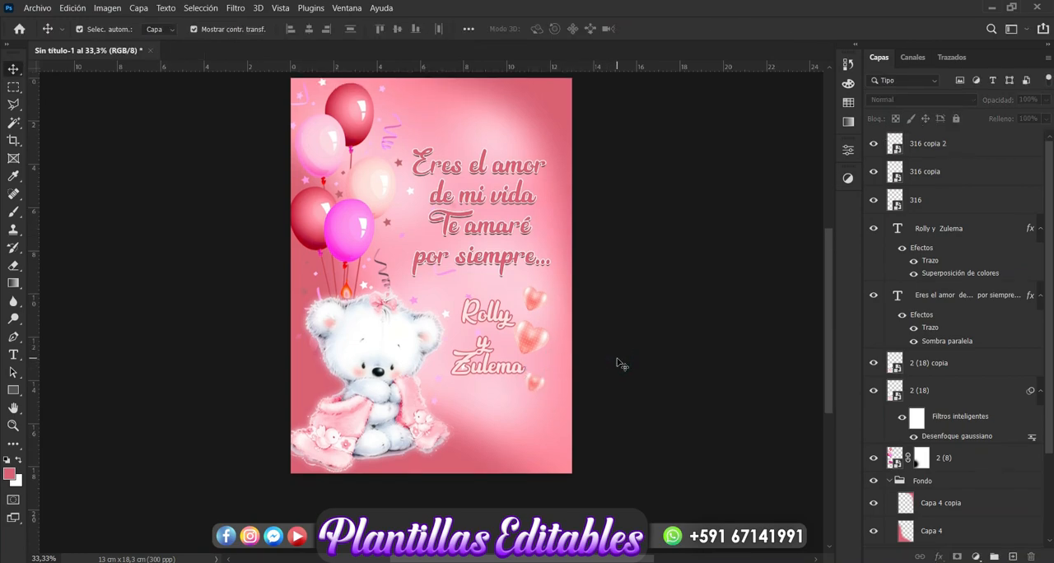
{"action": "scroll", "coordinate": [621, 364], "scroll_direction": "up", "scroll_amount": 1}
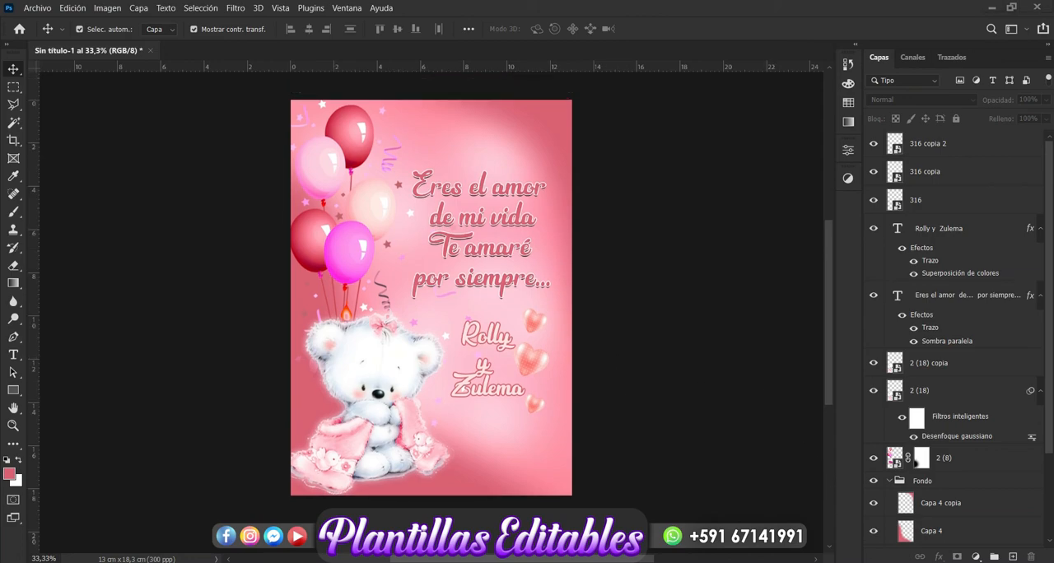
{"action": "right_click", "coordinate": [828, 556]}
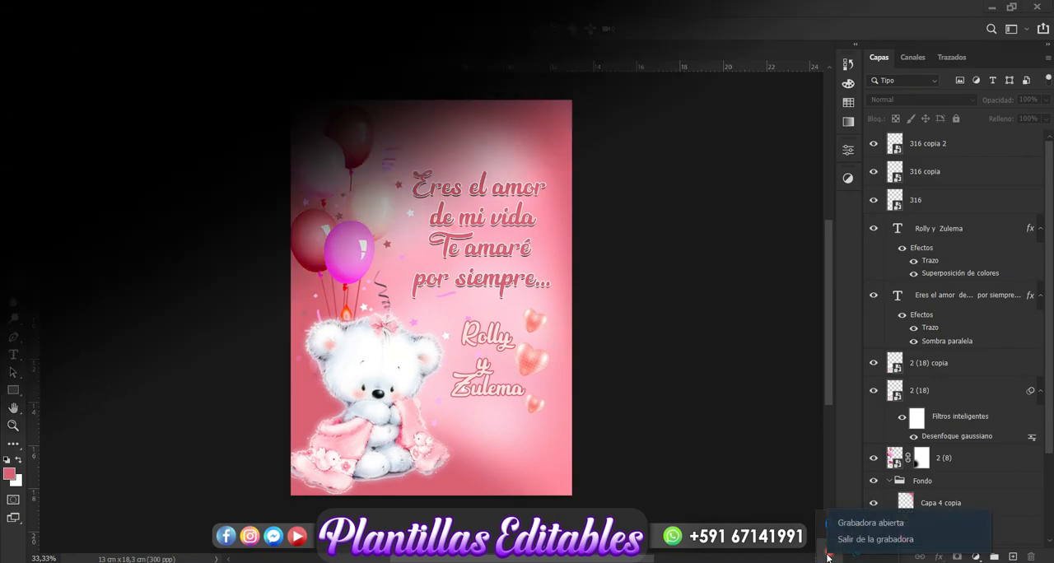